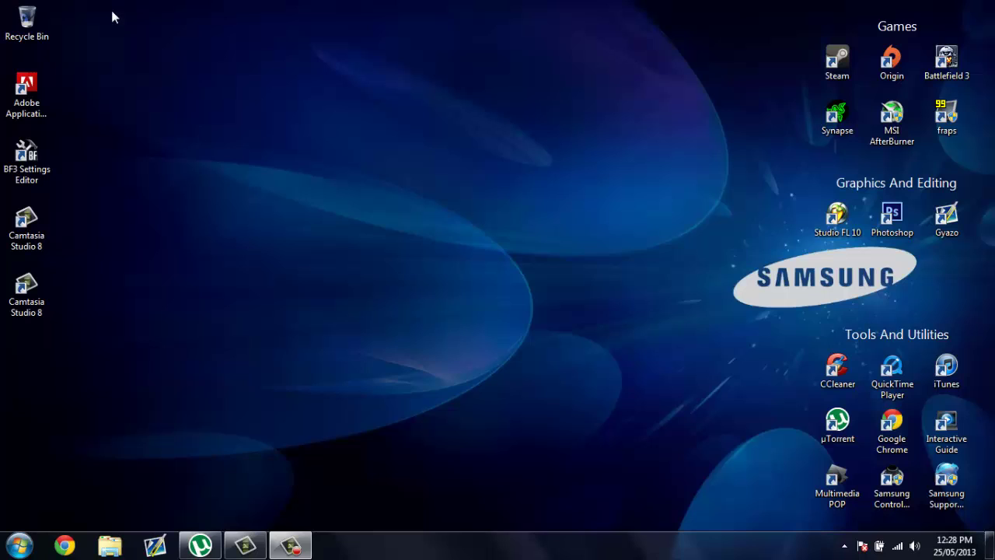
Step: Close uTorrent using Close window from its taskbar jump list
right_click(201, 545)
click(199, 507)
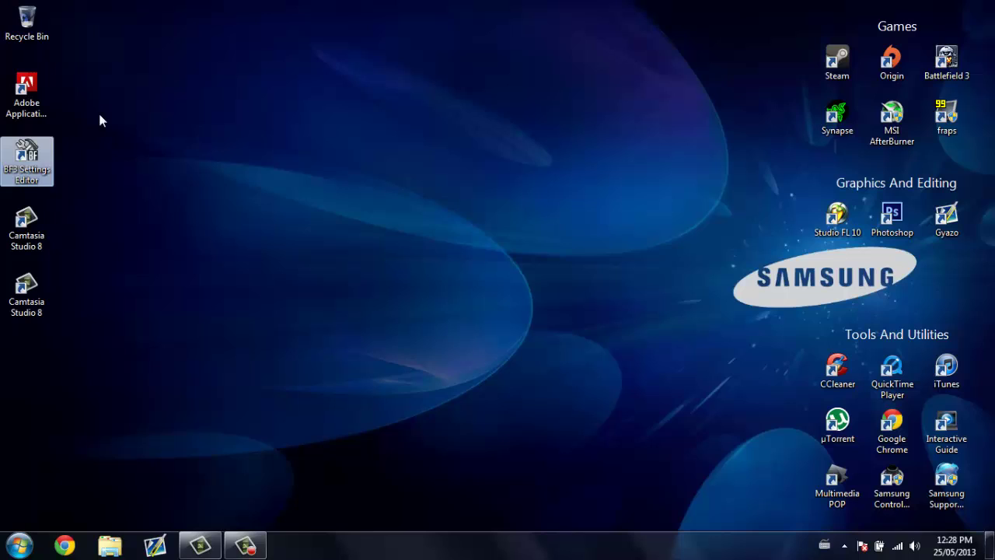
Step: Launch BF3 Settings Editor, view and cancel its Options, and close the duplicate window
double_click(46, 162)
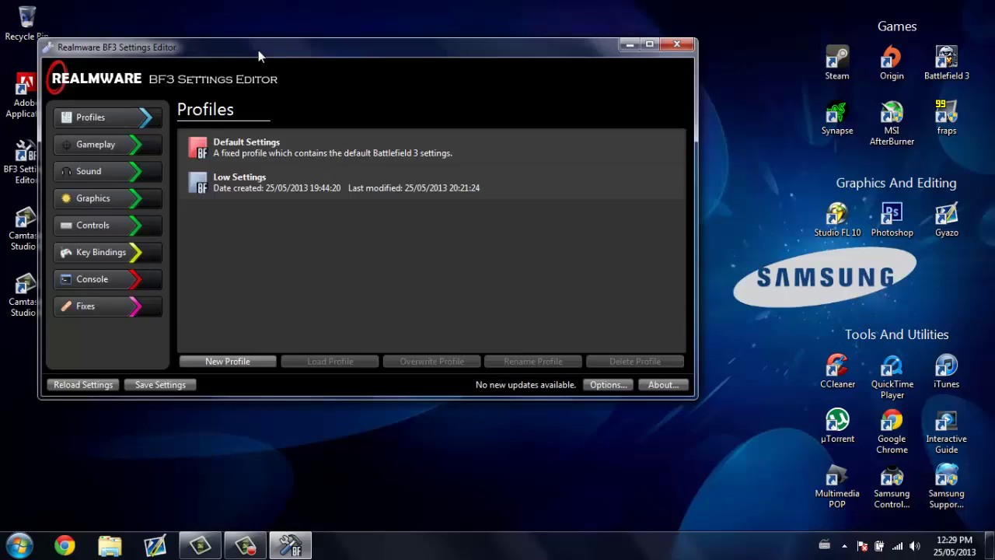
drag(258, 50, 334, 58)
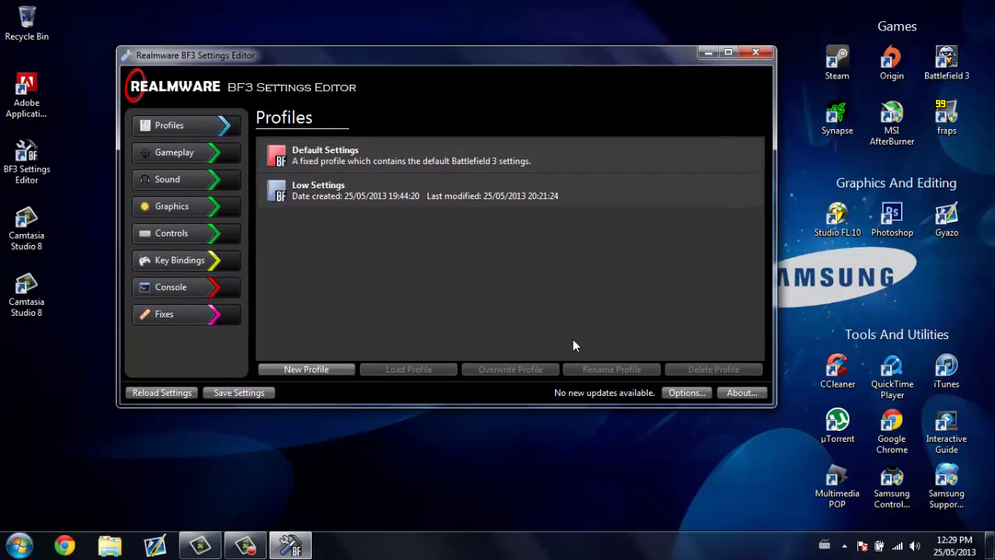
click(673, 396)
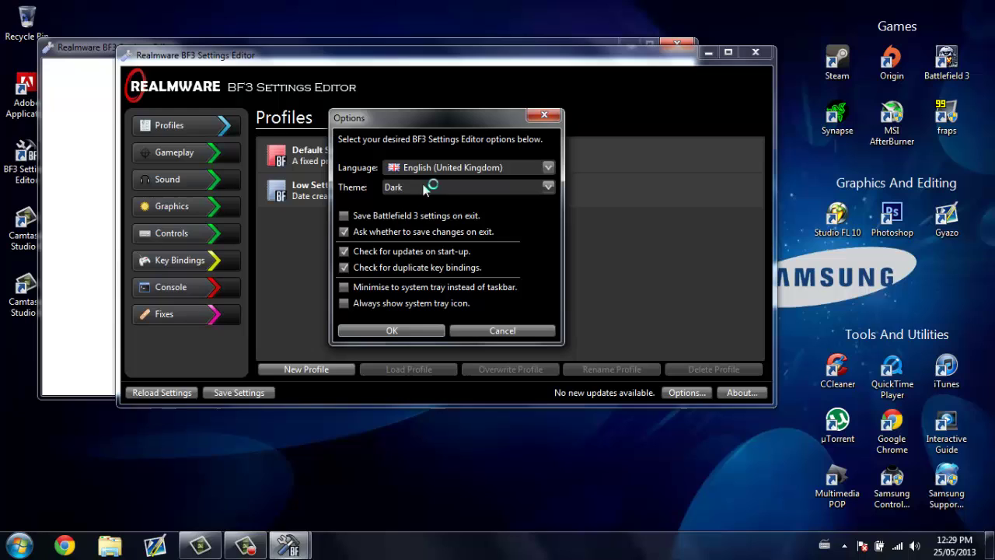
click(492, 331)
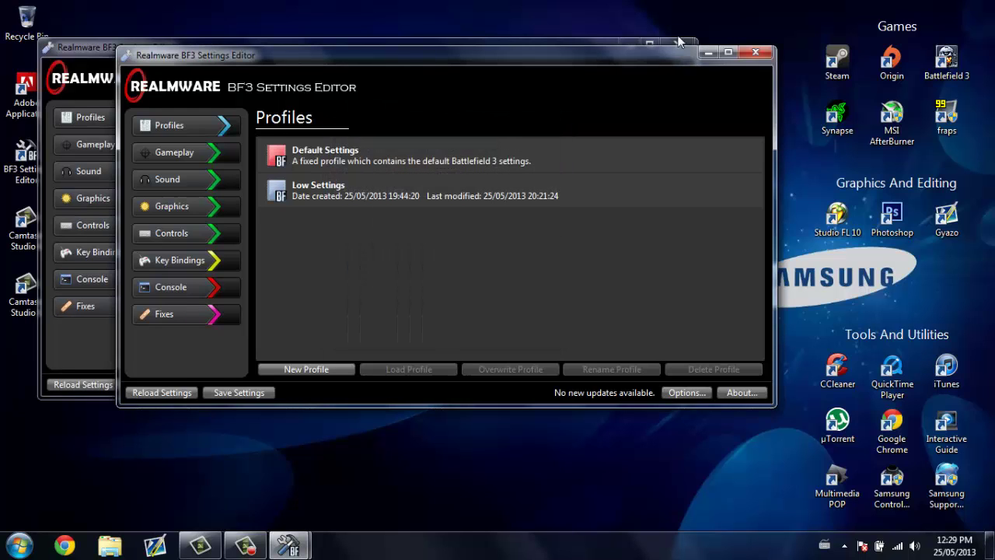
click(674, 44)
click(665, 45)
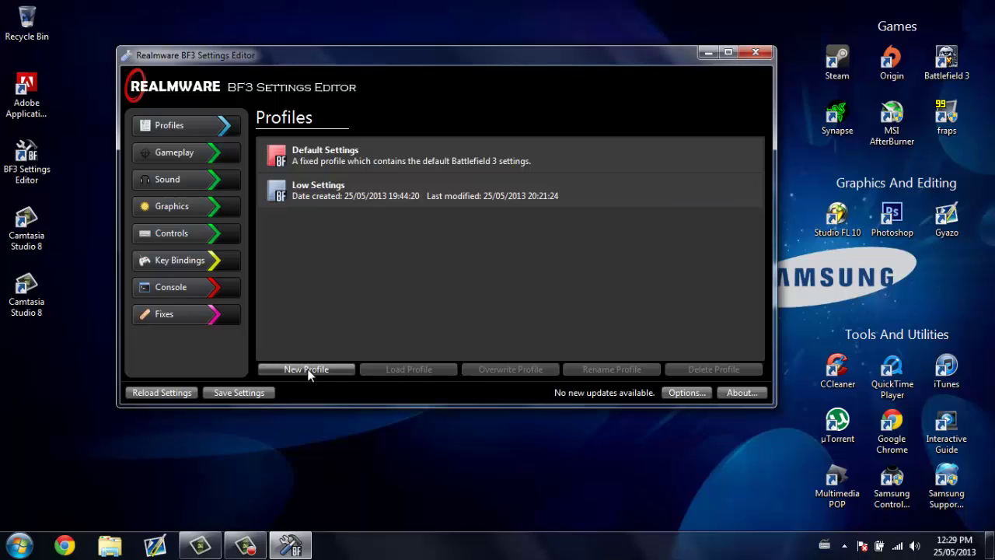
Step: Select Low Settings and check Gameplay: network smoothing 100%, animation quality 0%
click(316, 197)
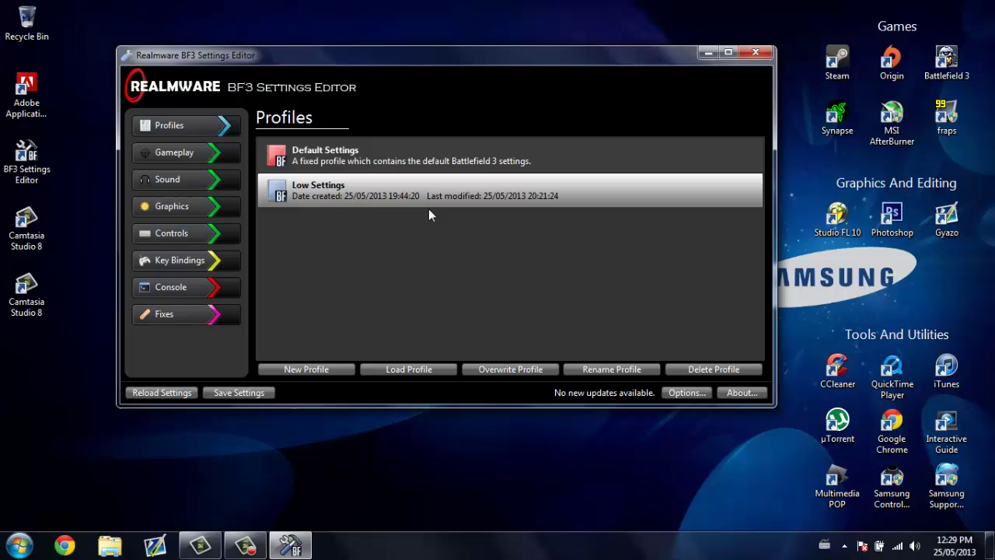
click(179, 156)
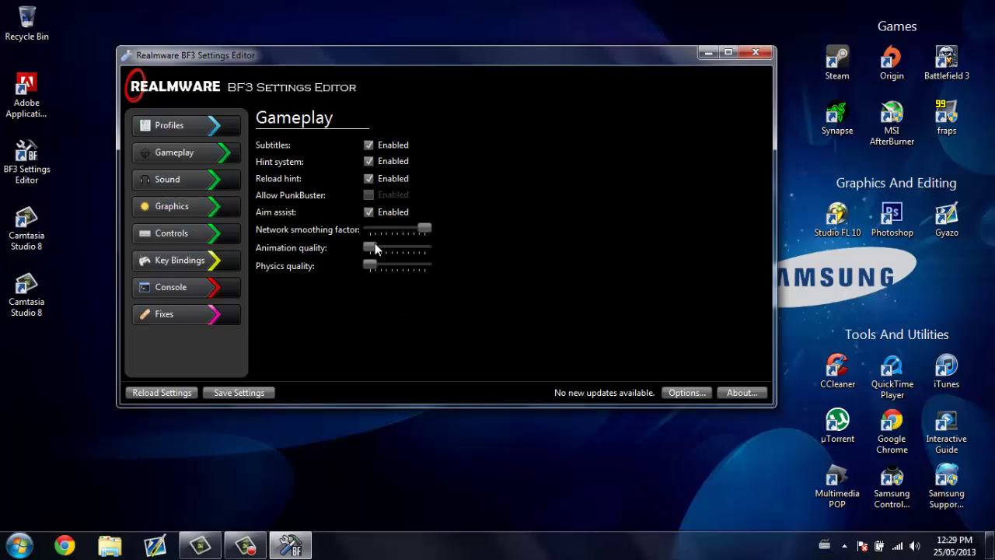
mouse_move(374, 247)
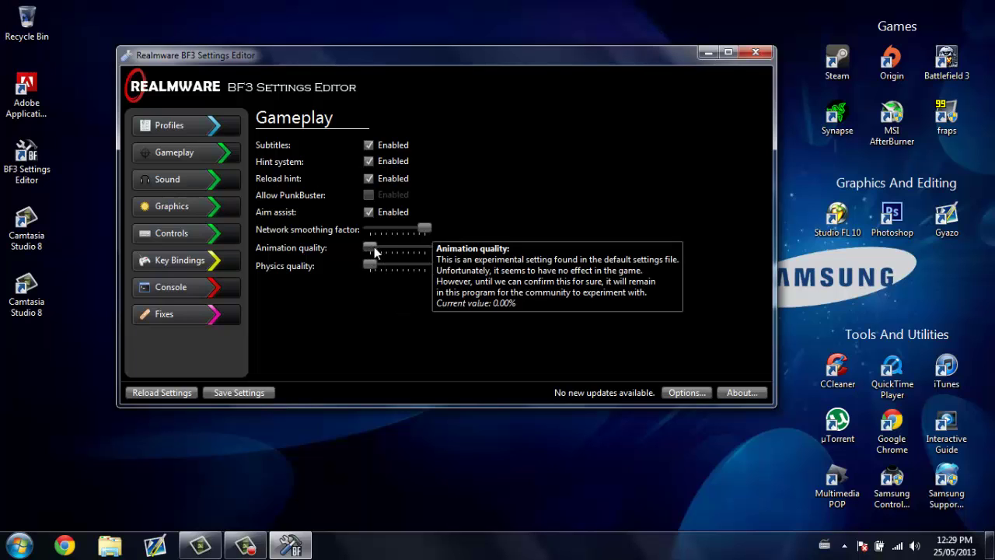
mouse_move(356, 226)
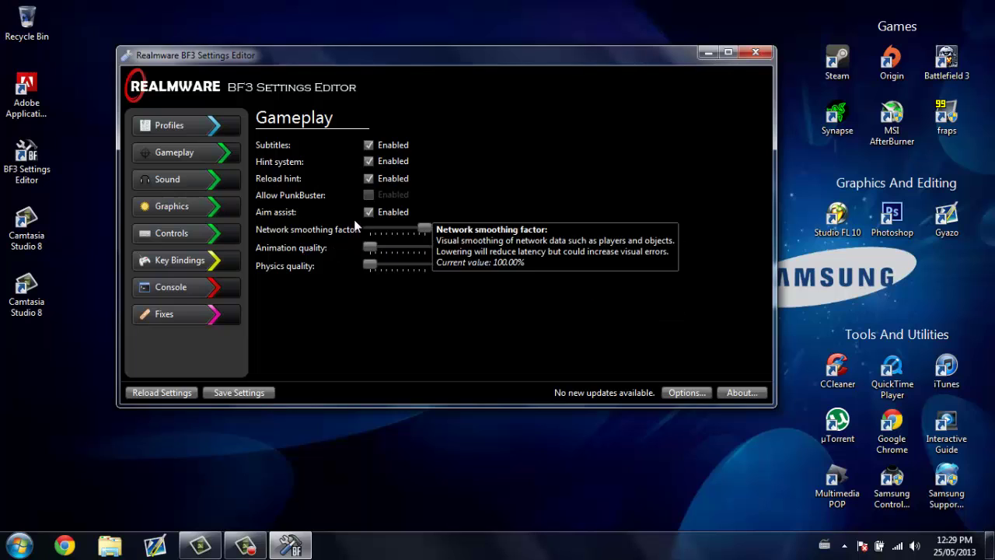
Step: Review the Sound page, then Graphics: 800×600 fullscreen with every quality option Low
click(184, 178)
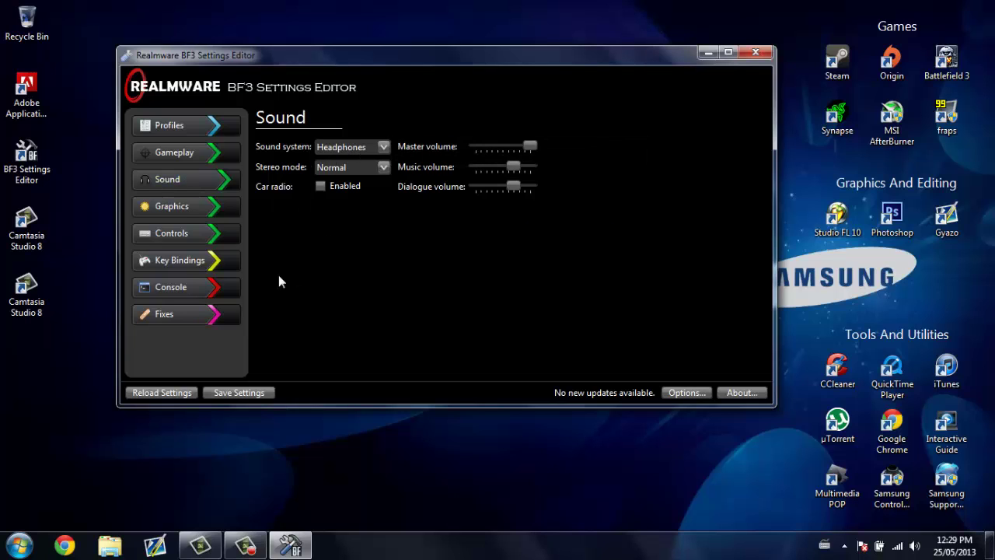
click(181, 212)
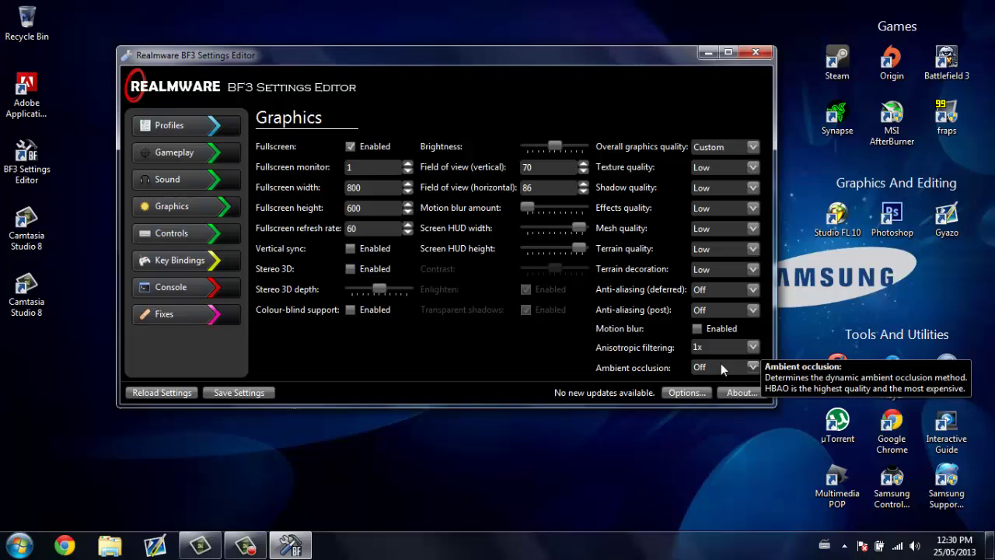
Step: Look through Controls, Key Bindings and Console Commands, recheck Graphics, then return to Profiles
click(185, 237)
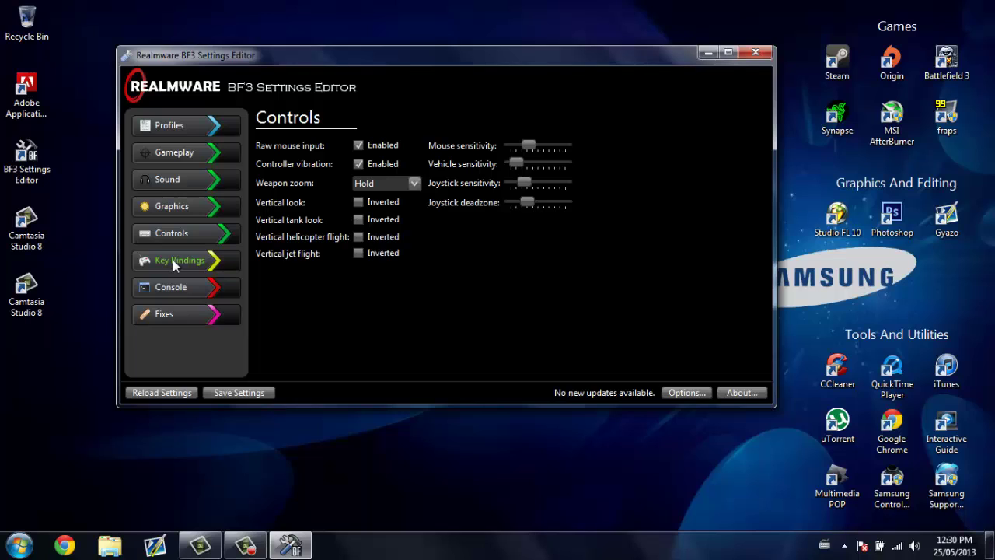
click(174, 265)
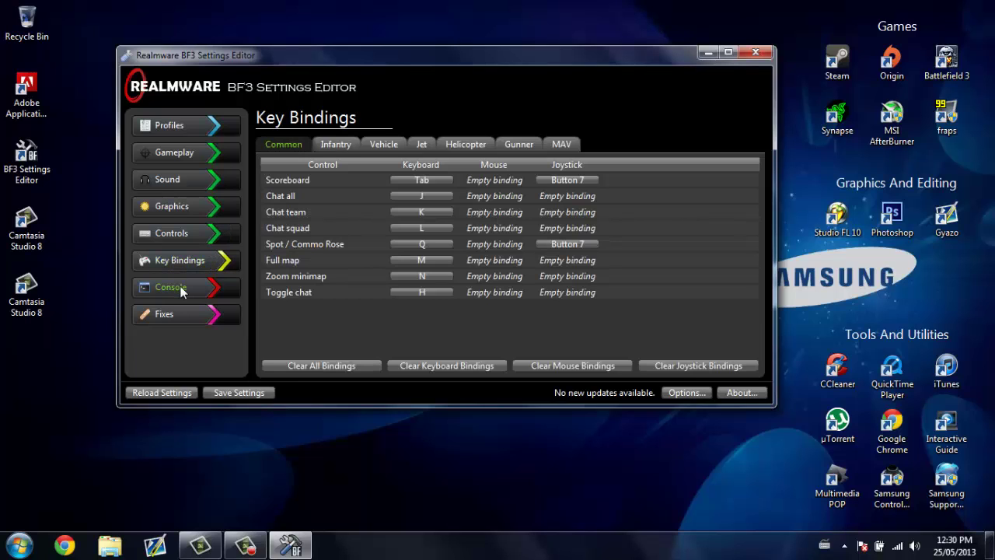
click(180, 289)
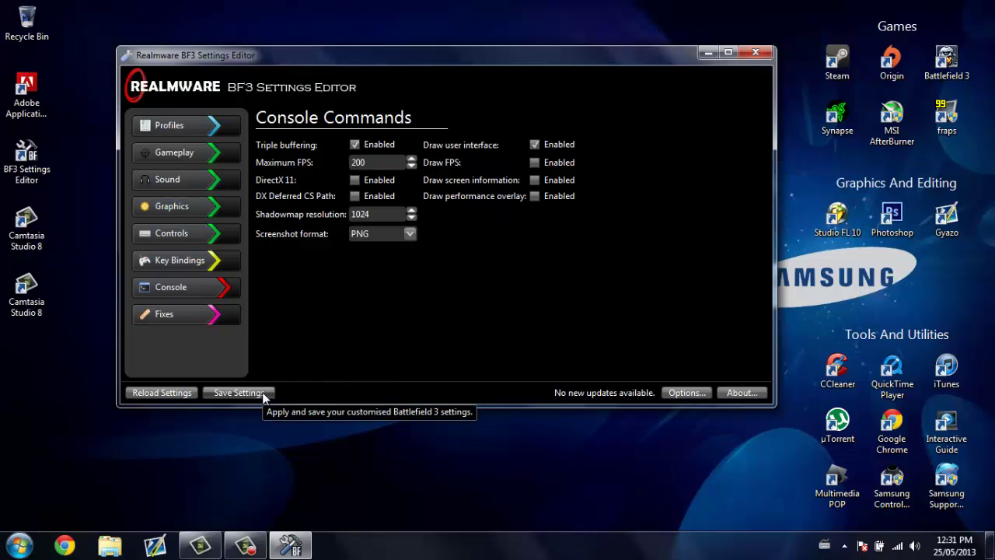
click(171, 129)
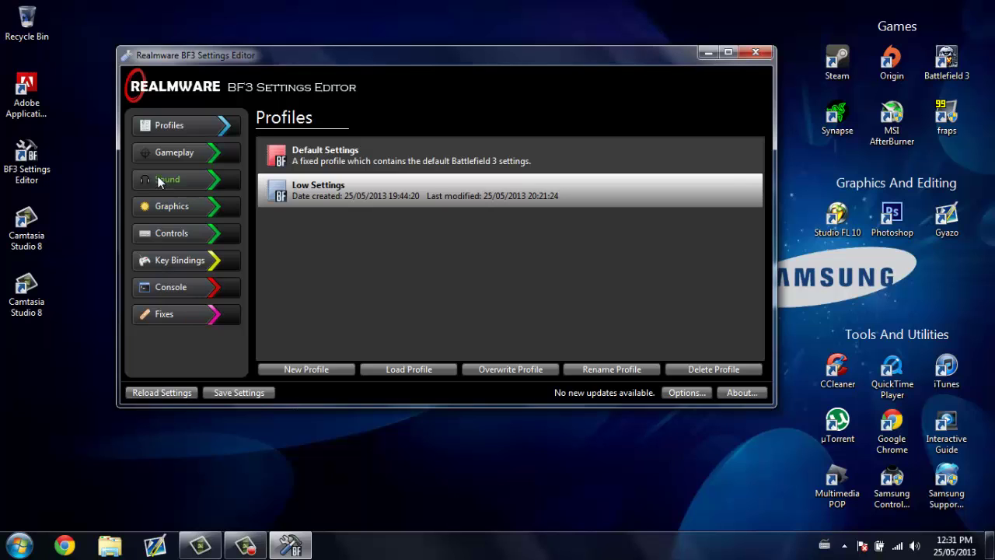
click(171, 209)
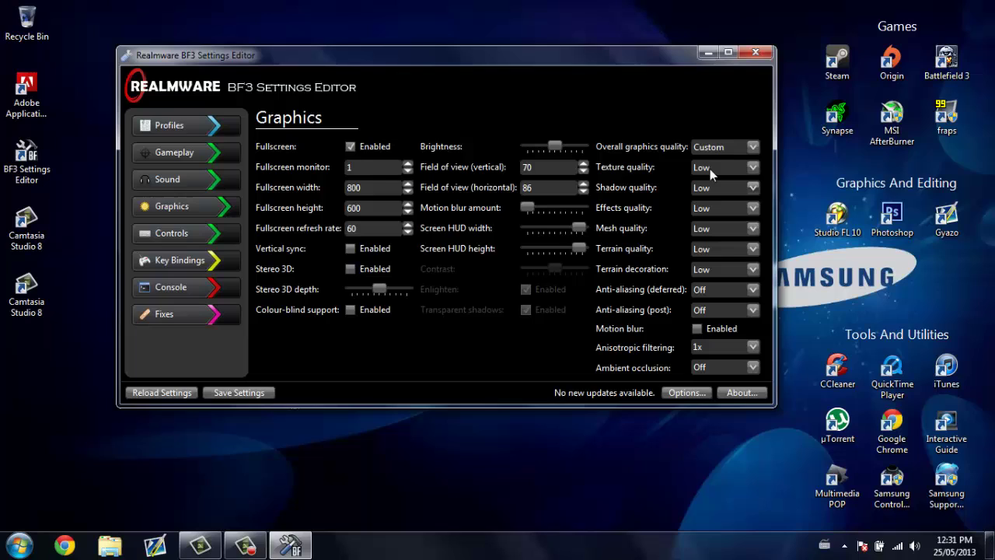
click(225, 127)
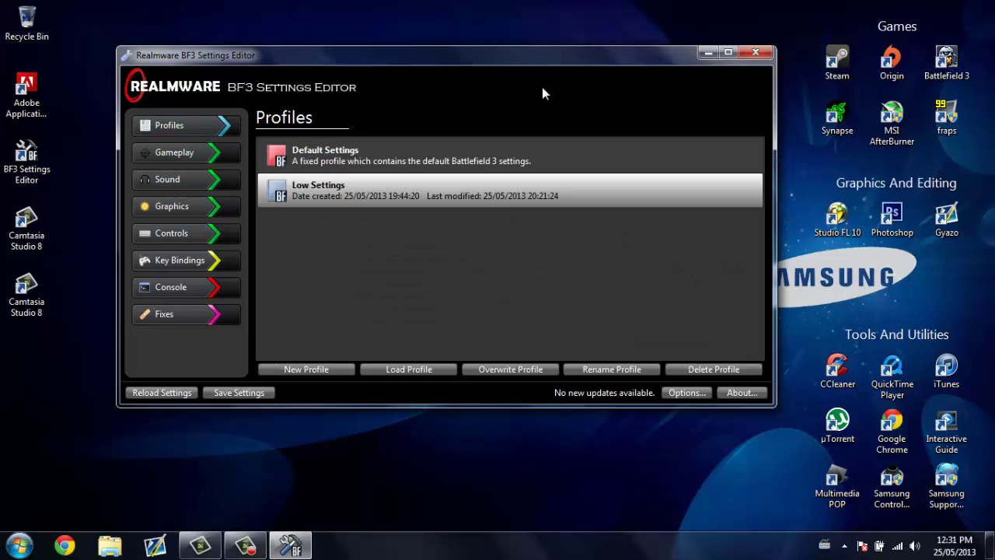
Step: Close the editor and browse to External Disk (F:) > Origin Games > Battlefield 3
click(755, 53)
click(18, 544)
click(225, 354)
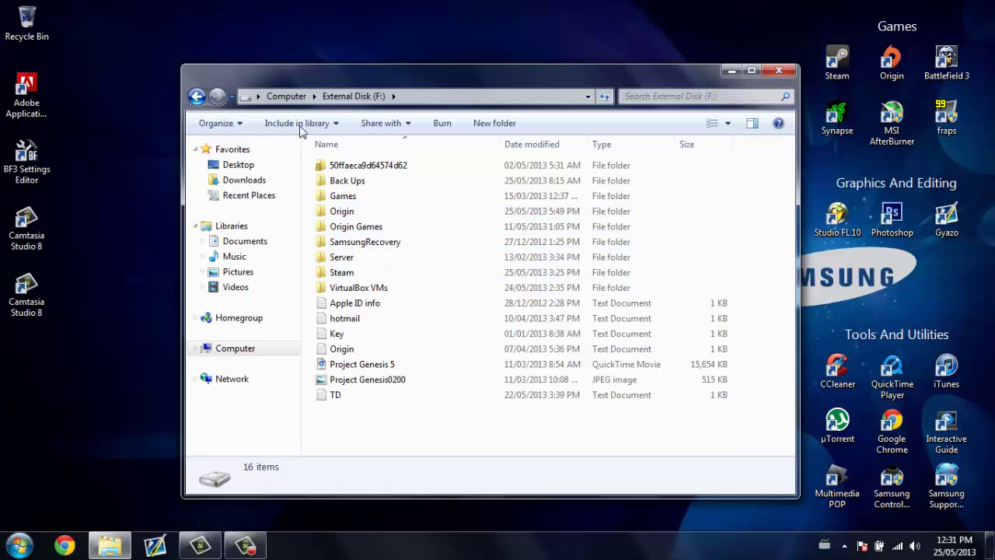
double_click(344, 226)
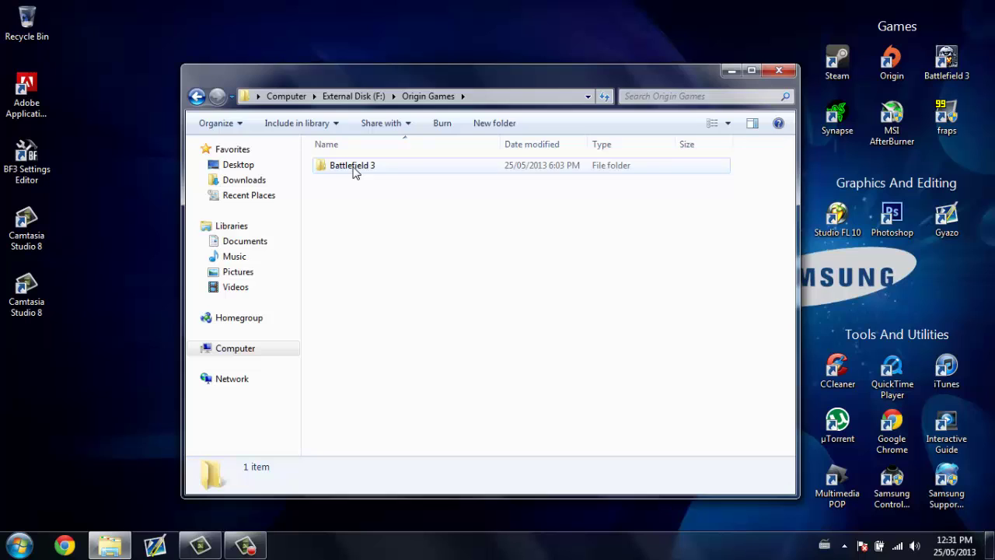
double_click(354, 167)
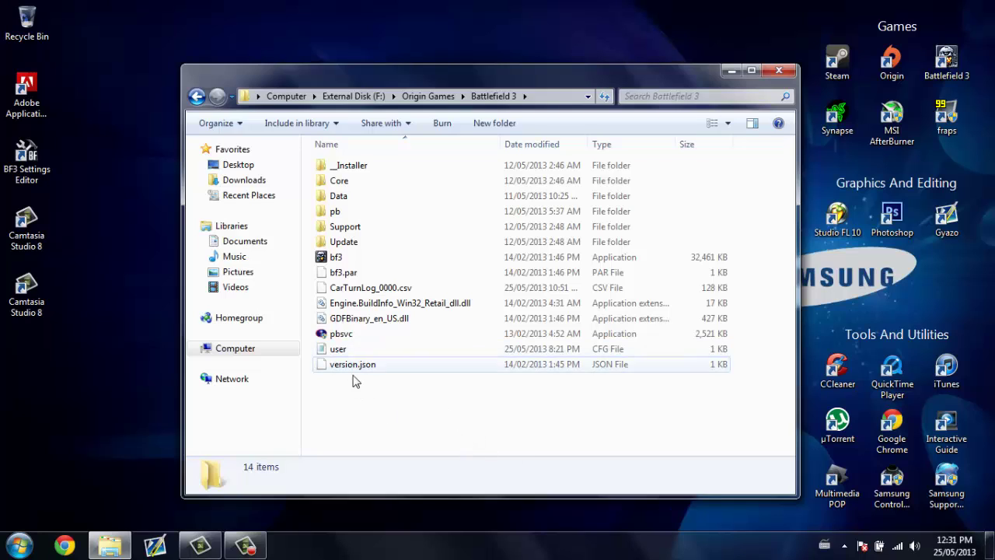
Step: Create a new text document in the Battlefield 3 folder named user.cfg
click(342, 350)
drag(496, 375, 365, 398)
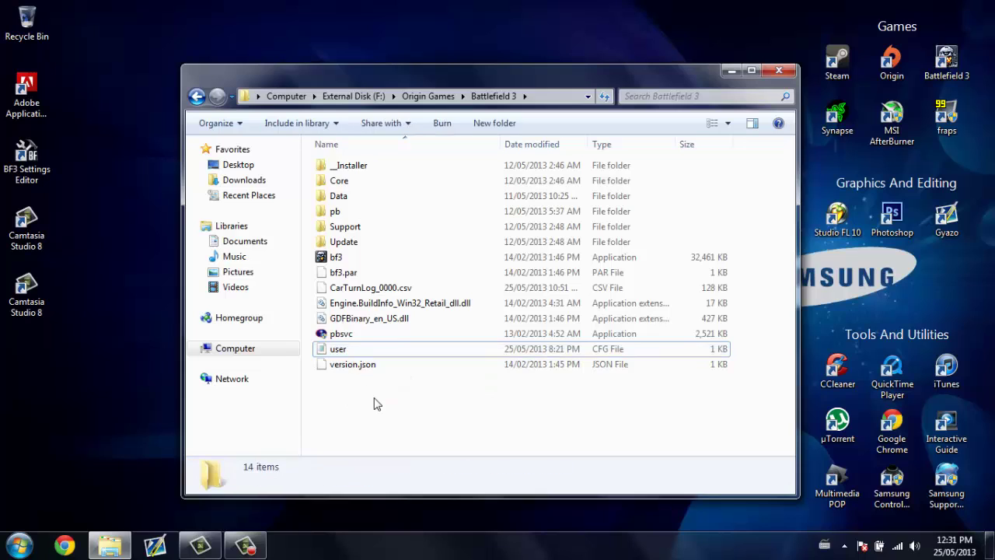
right_click(374, 404)
mouse_move(489, 373)
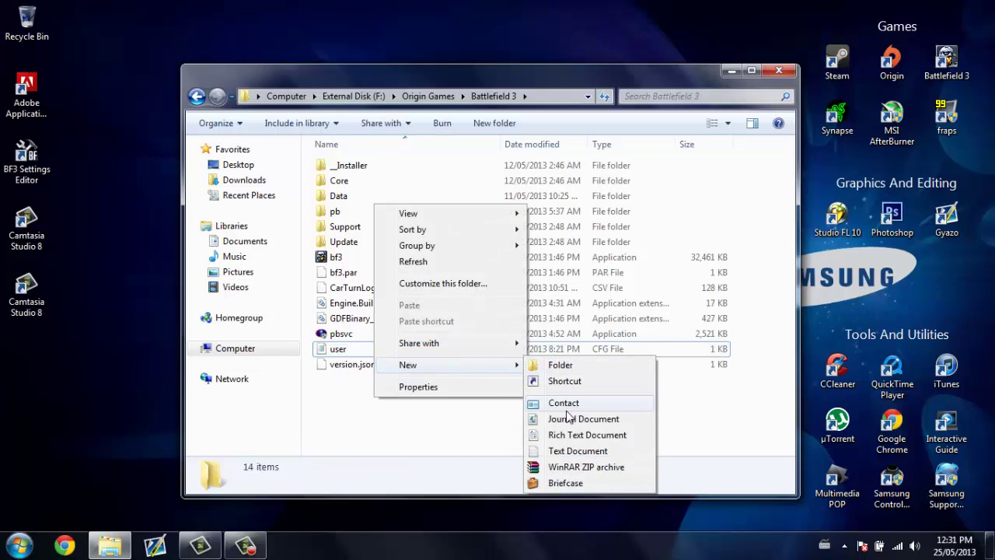
click(579, 451)
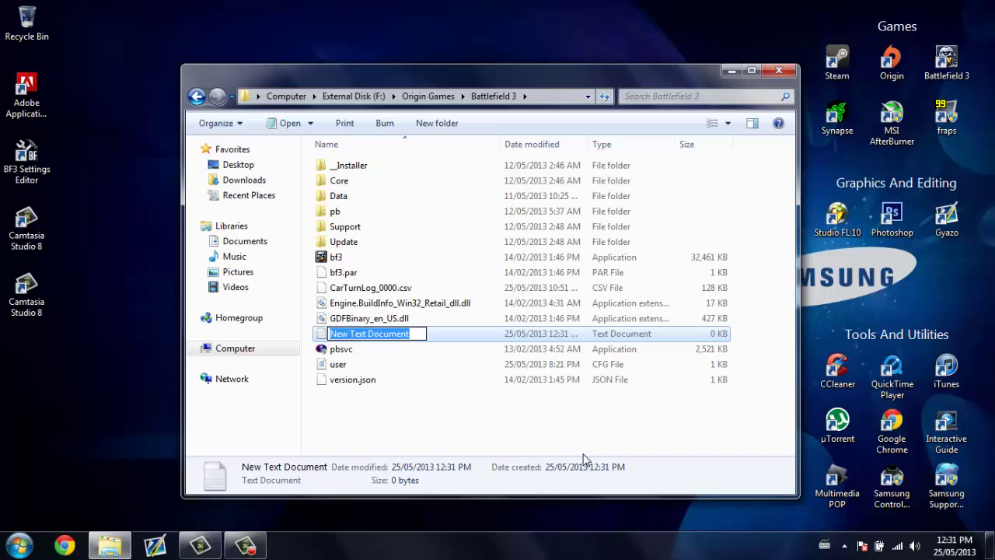
text(user.)
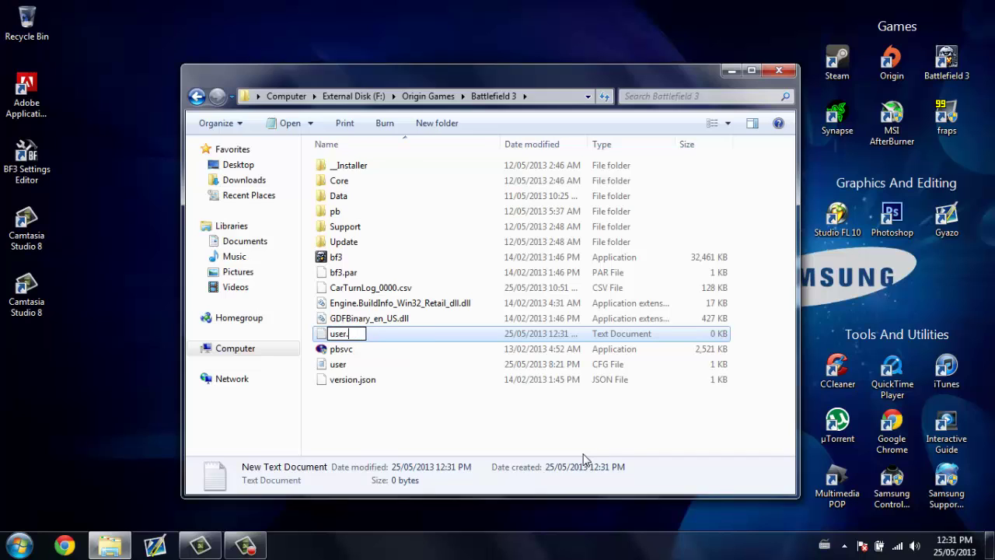
text(cfg)
click(495, 436)
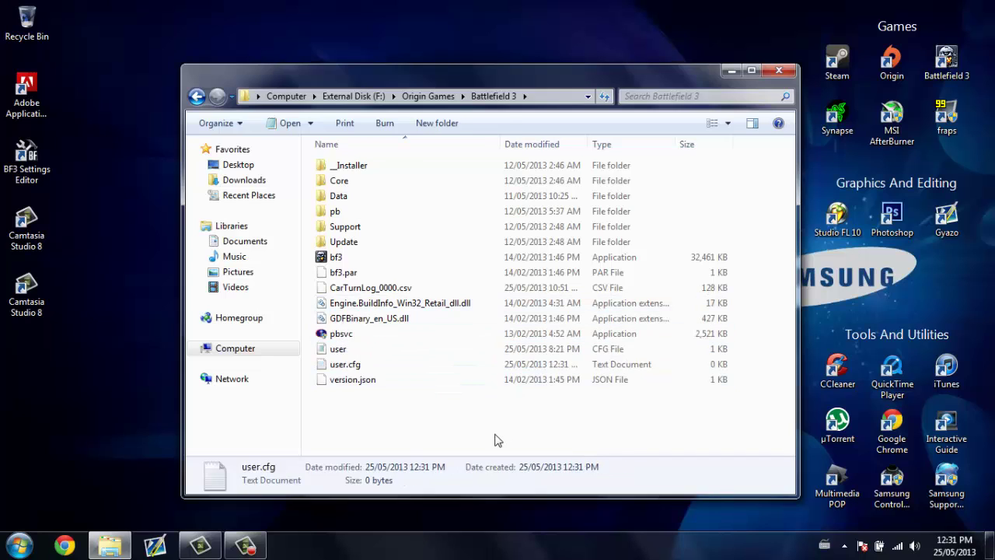
Step: Abandon renaming the empty user.cfg and delete it to the Recycle Bin
click(385, 365)
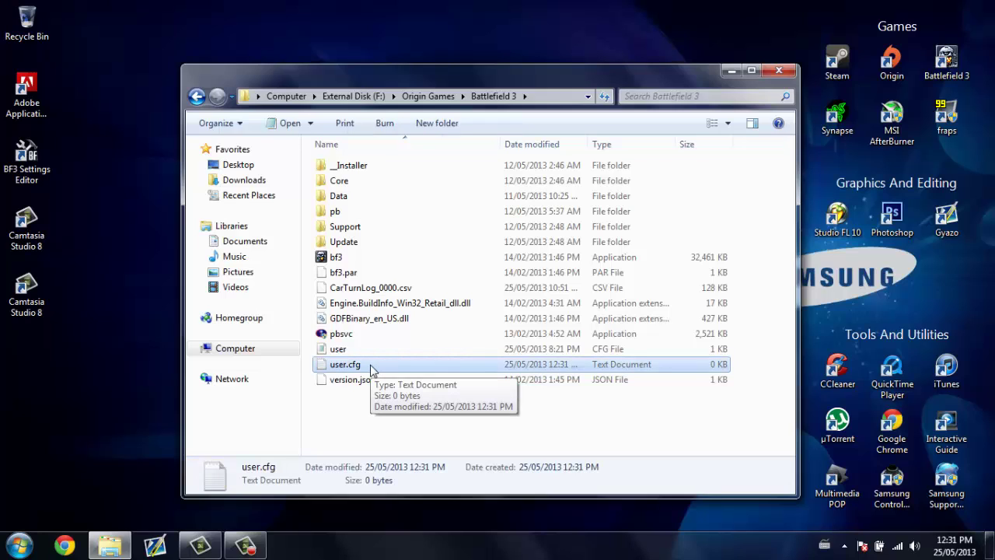
click(371, 367)
key(End)
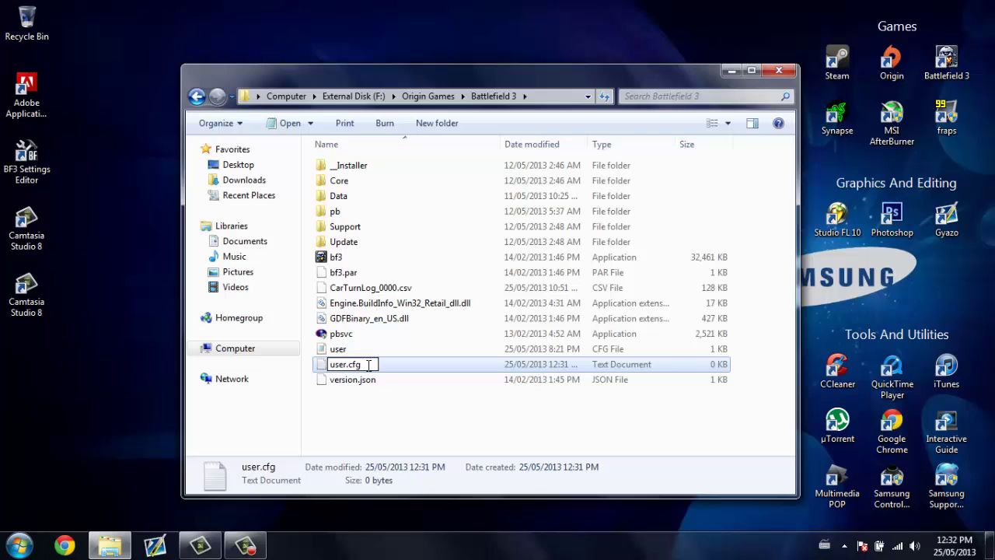
key(BackSpace)
key(BackSpace)
key(BackSpace)
key(BackSpace)
key(BackSpace)
key(BackSpace)
key(BackSpace)
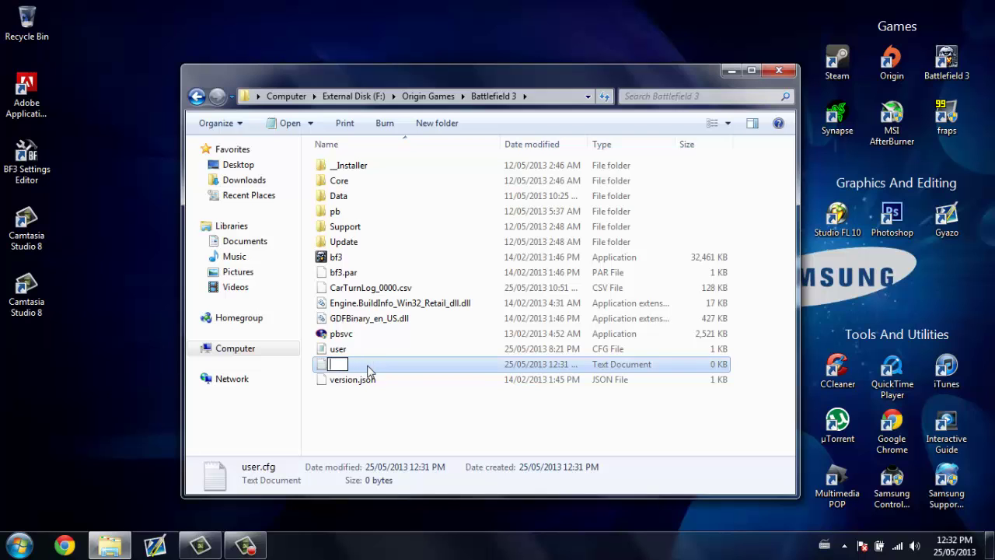
key(Escape)
key(Delete)
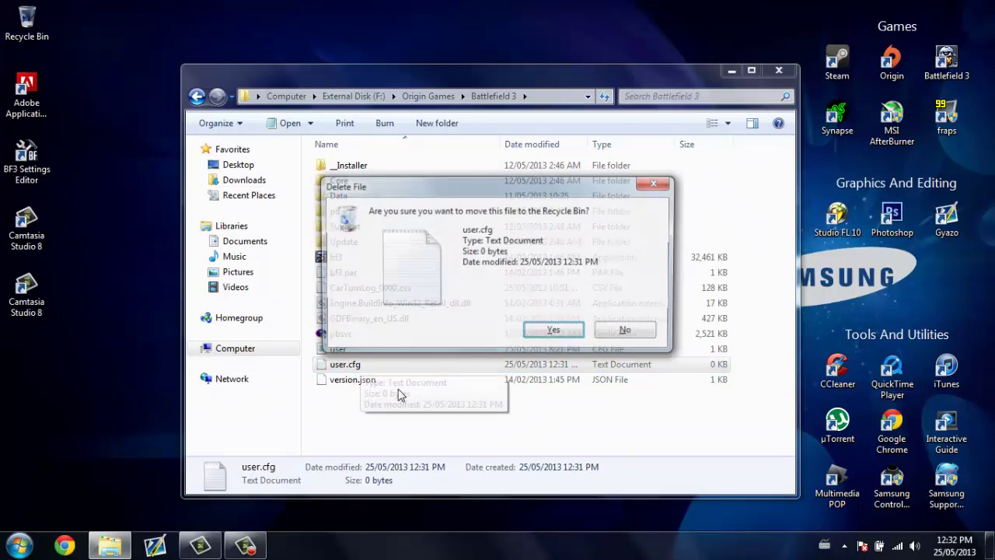
click(567, 333)
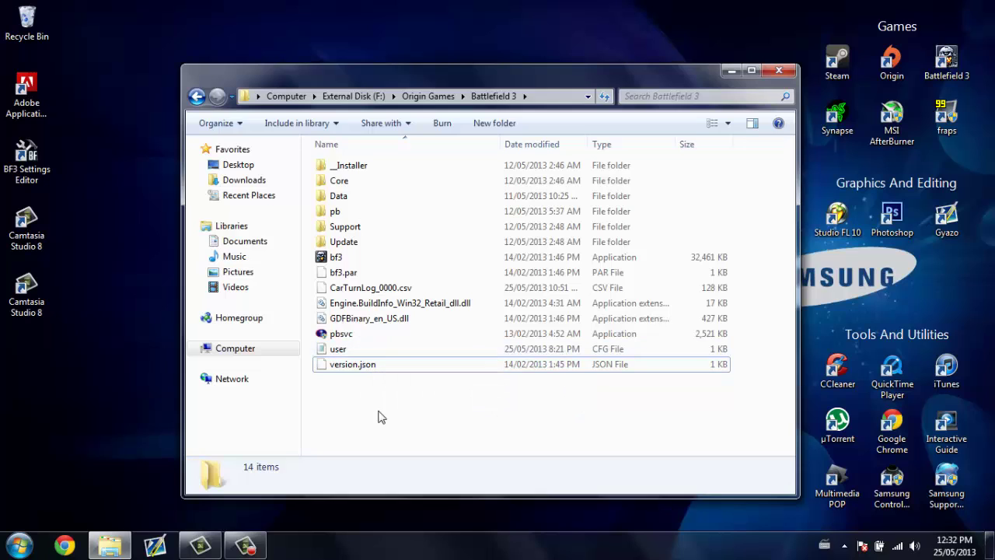
Step: Create a new empty text document named user
right_click(378, 415)
mouse_move(437, 381)
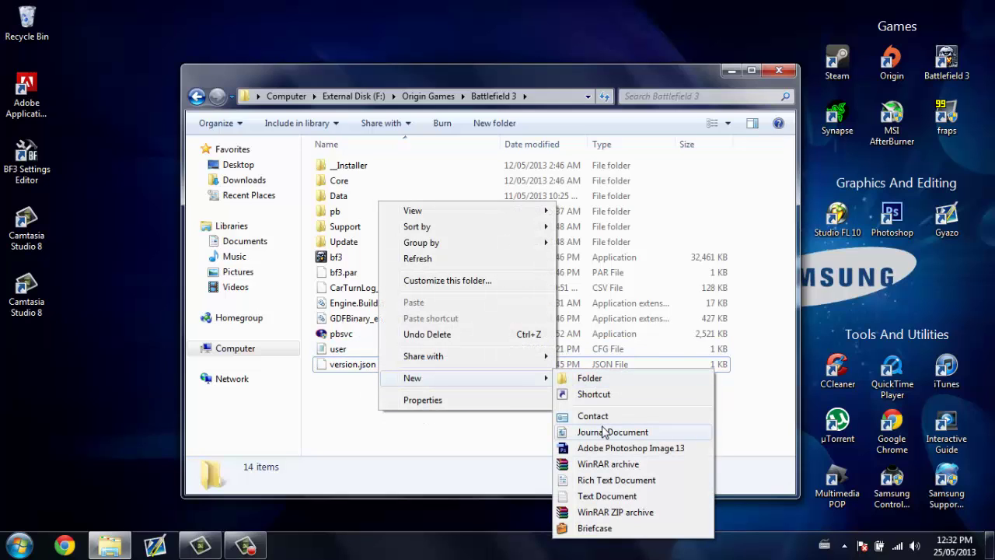
click(598, 495)
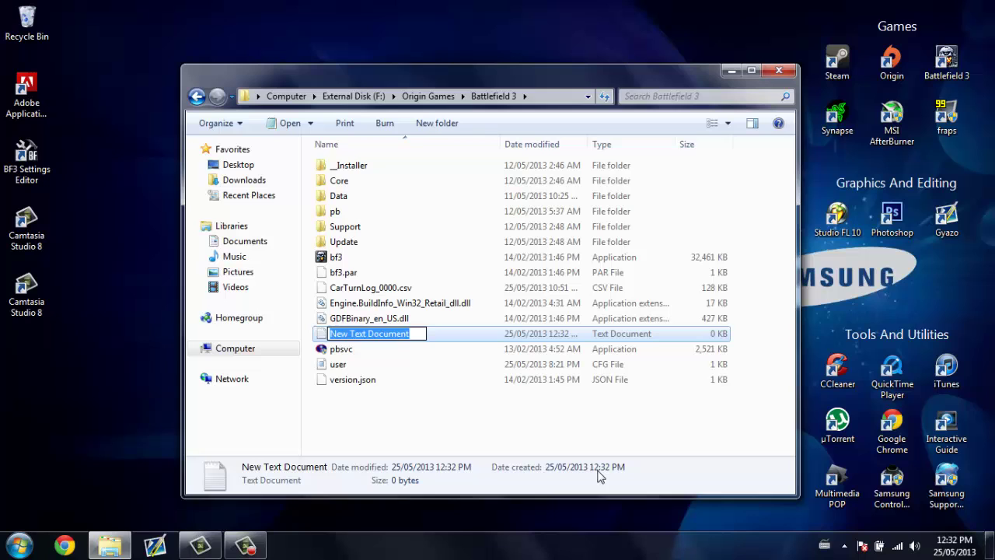
text(user)
key(Return)
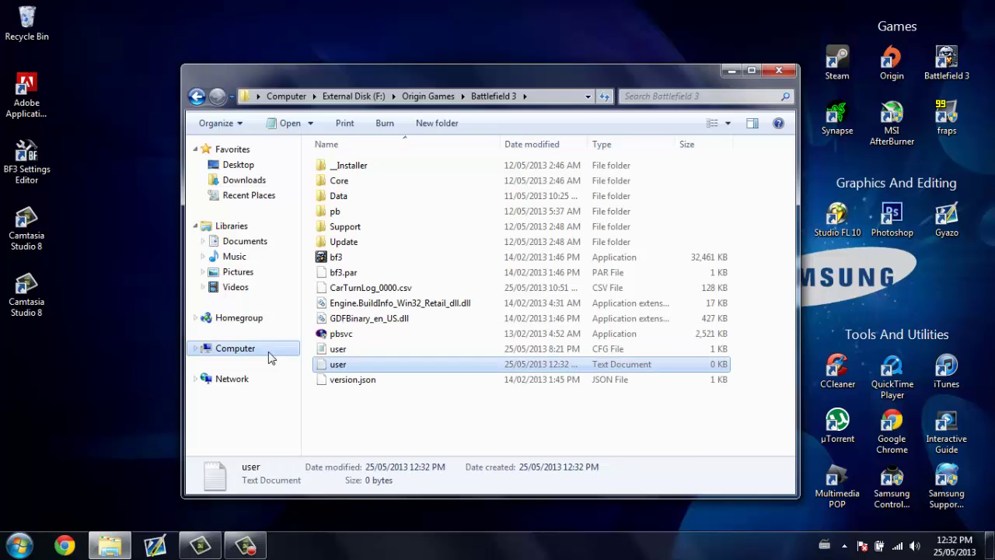
Step: Copy the settings lines from the user CFG file and paste them into the new user document
double_click(337, 349)
drag(480, 379, 122, 18)
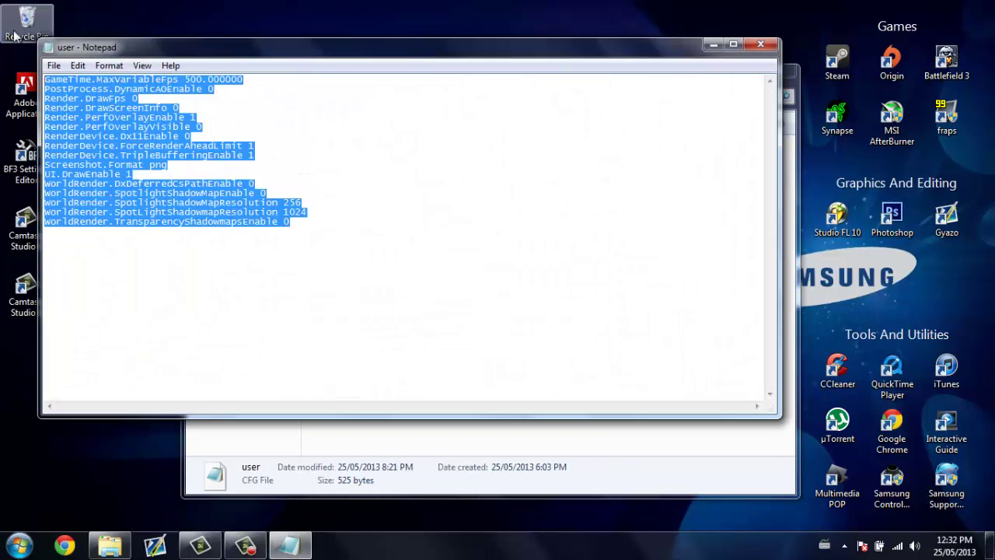
click(761, 44)
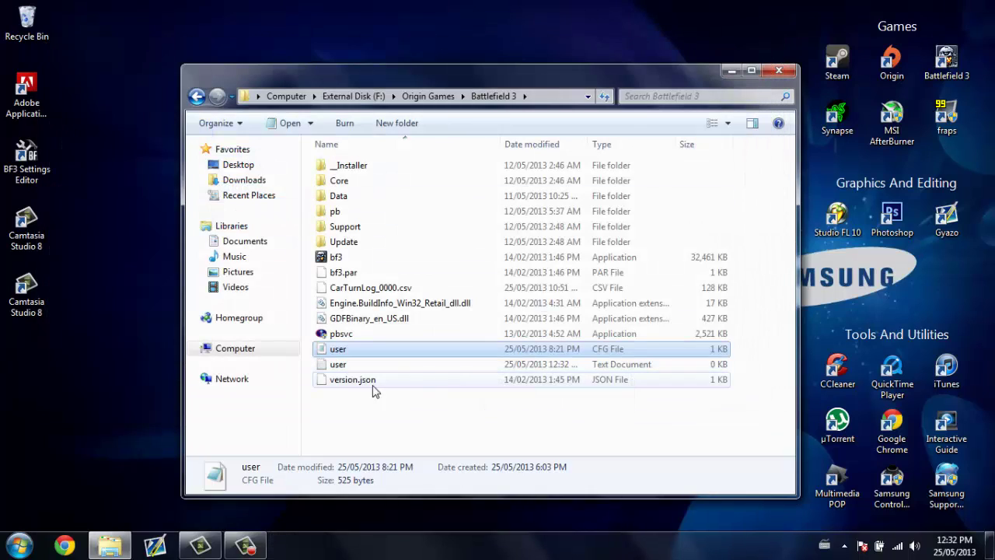
double_click(362, 364)
text(GameTime.MaxVariableFps 500.000000 PostProcess.DynamicAOEnable 0 Render.DrawFps 0 Render.DrawScreenInfo 0 Render.PerfOverlayEnable 1 Render.PerfOverlayVisible 0 RenderDevice.Dx11Enable 0 RenderDevice.ForceRenderAheadLimit 1 RenderDevice.TripleBufferingEnable 1 Screenshot.Format png UI.DrawEnable 1 WorldRender.DxDeferredCsPathEnable 0 WorldRender.SpotlightShadowMapEnable 0 WorldRender.SpotlightShadowMapResolution 256 WorldRender.SpotLightShadowmapResolution 1024 WorldRender.TransparencyShadowmapsEnable 0)
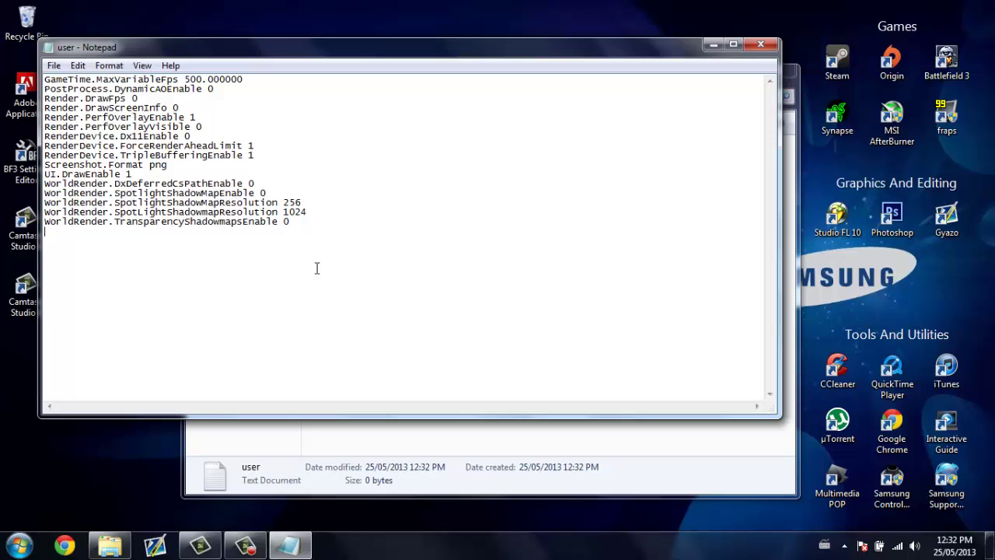
Step: Save the document as user.cfg with All Files type, replacing the existing file
click(54, 66)
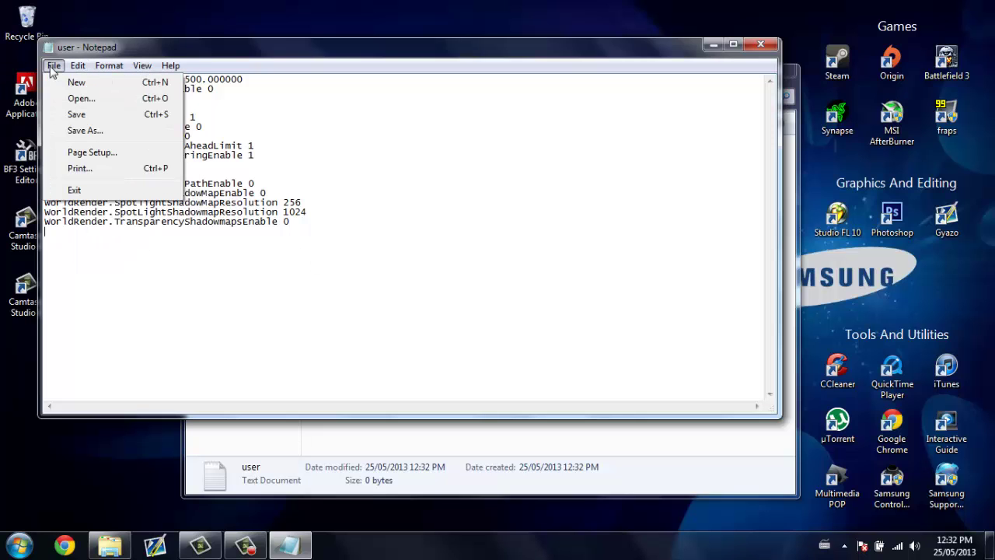
click(68, 132)
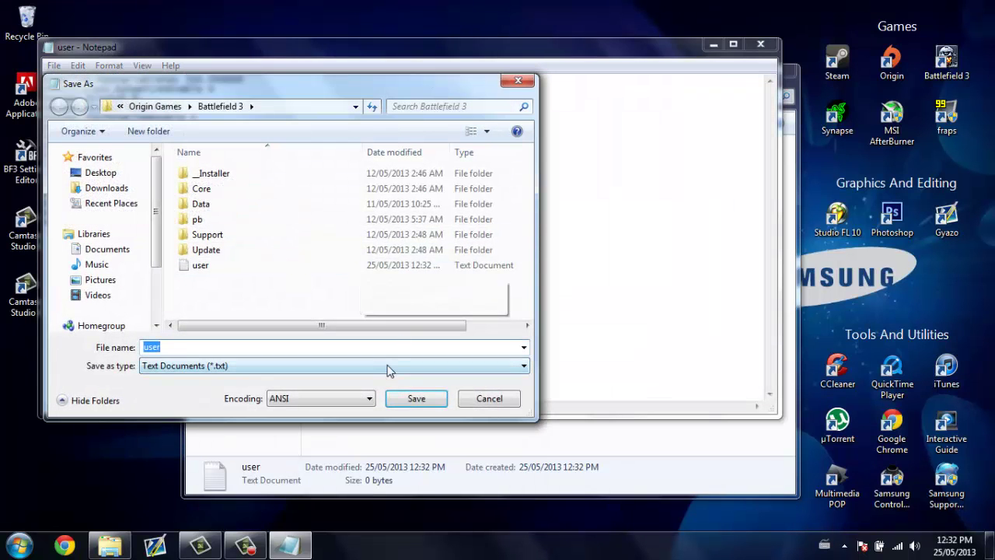
click(382, 365)
click(305, 387)
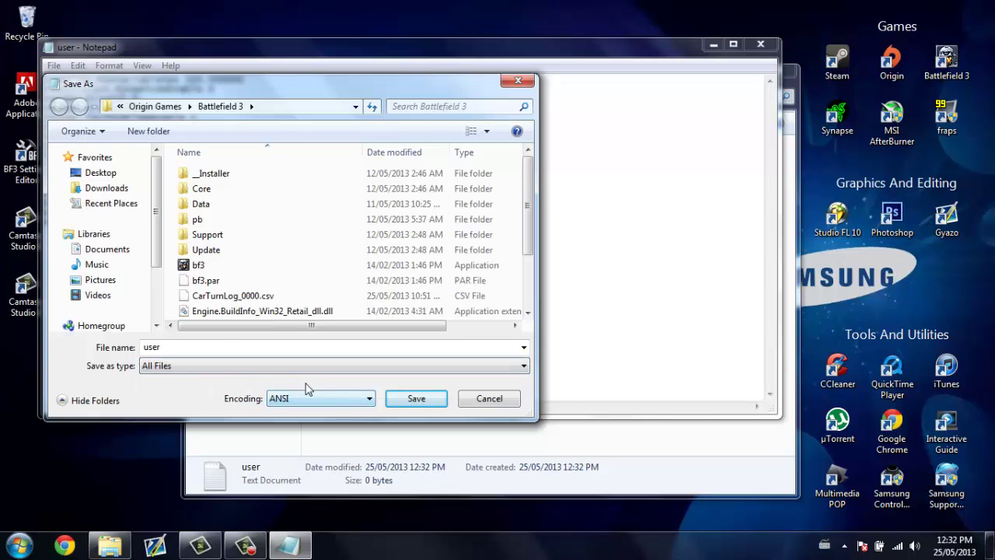
click(164, 367)
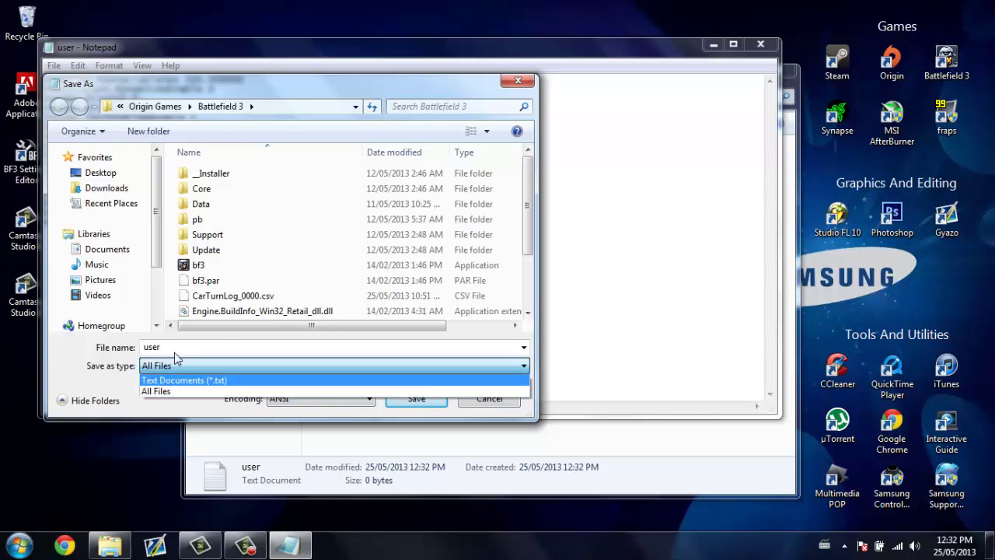
click(176, 356)
double_click(177, 347)
click(176, 348)
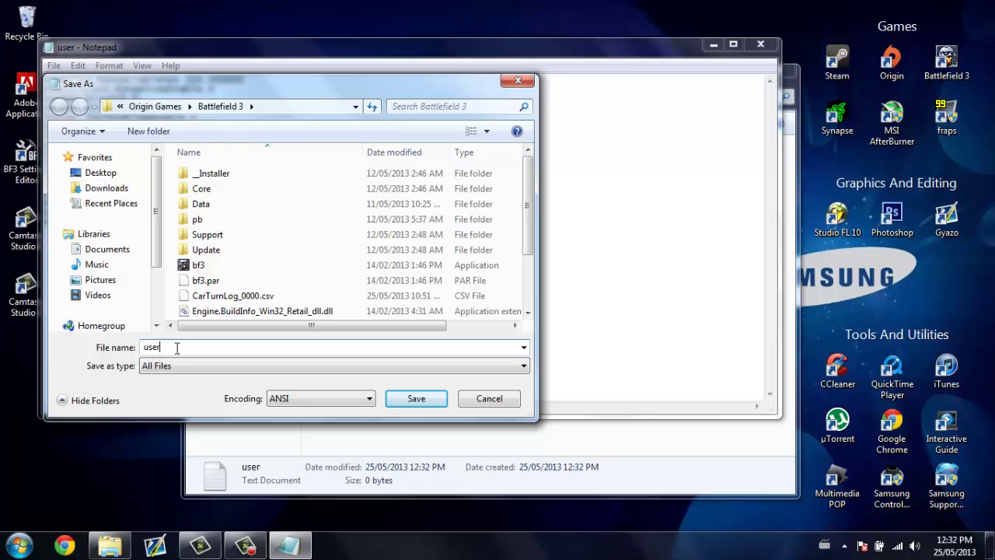
text(.cfg)
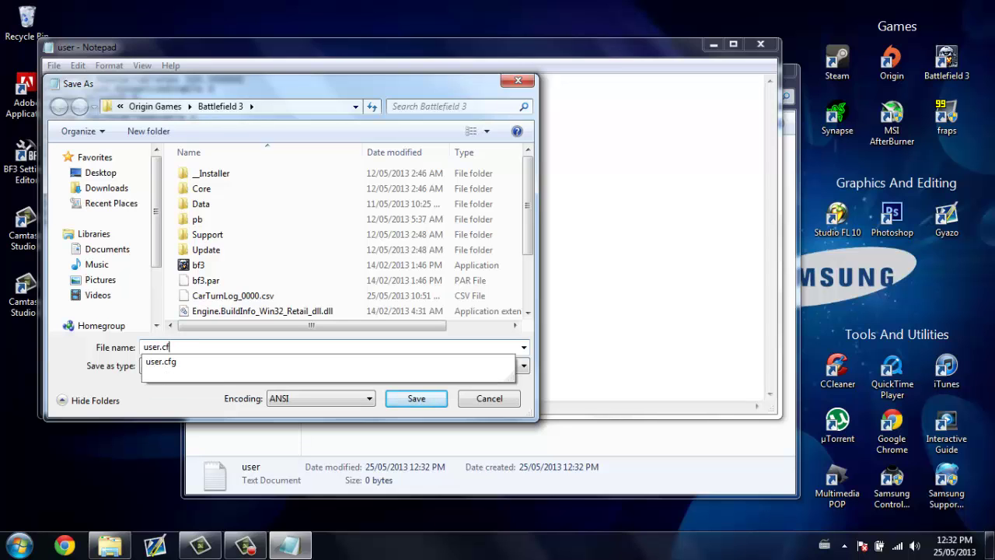
click(401, 405)
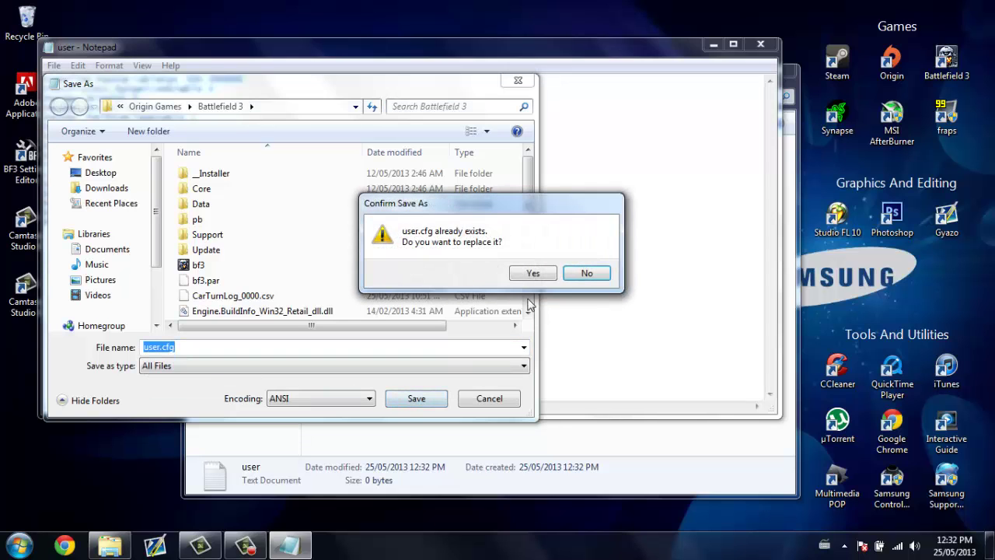
click(533, 274)
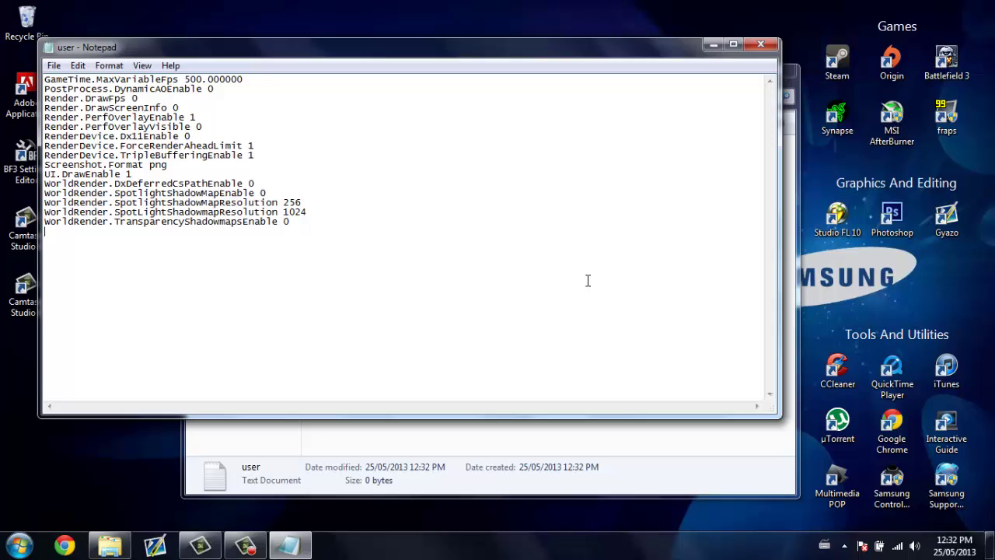
Step: Refresh the Battlefield 3 folder, verify user.cfg contains the settings, and close Notepad and Explorer
click(761, 45)
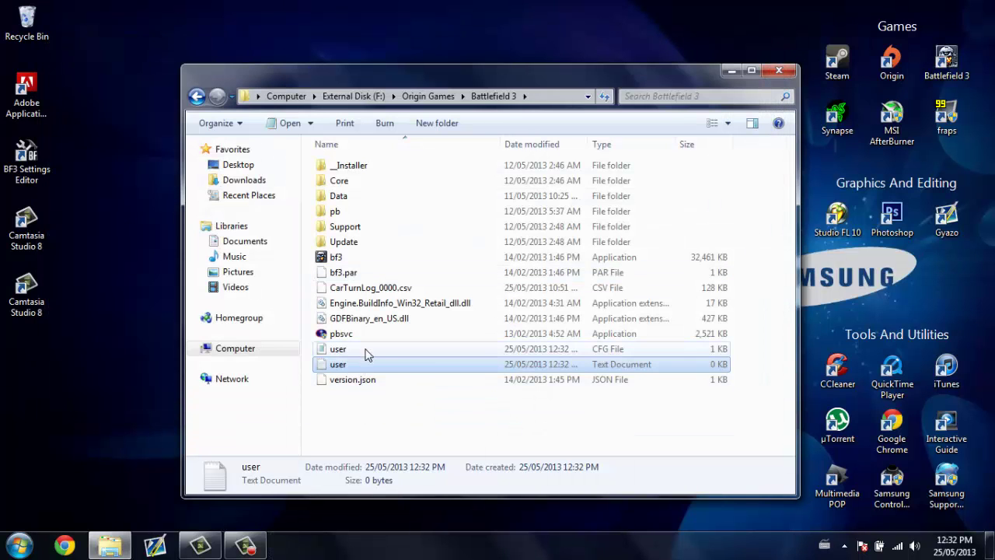
click(373, 407)
right_click(376, 411)
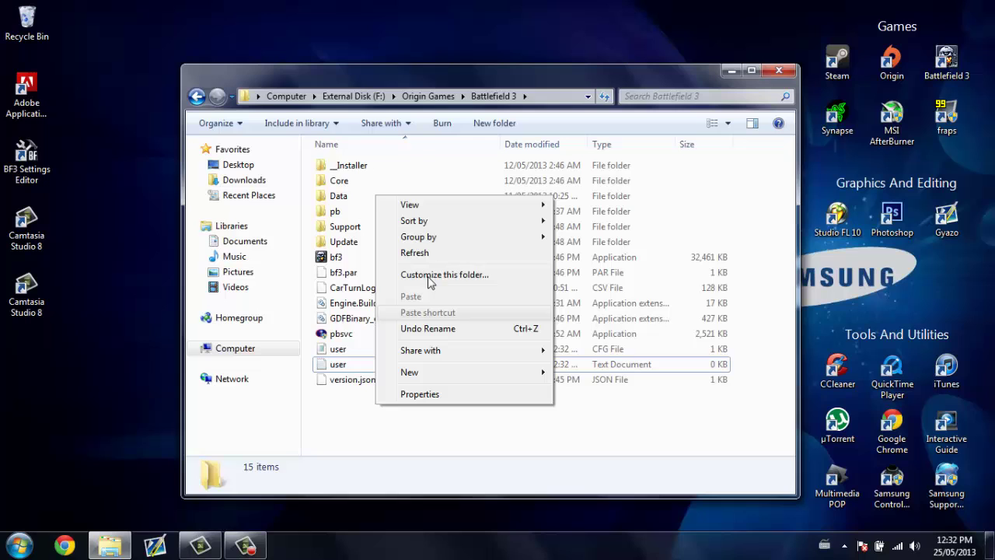
click(460, 254)
double_click(360, 354)
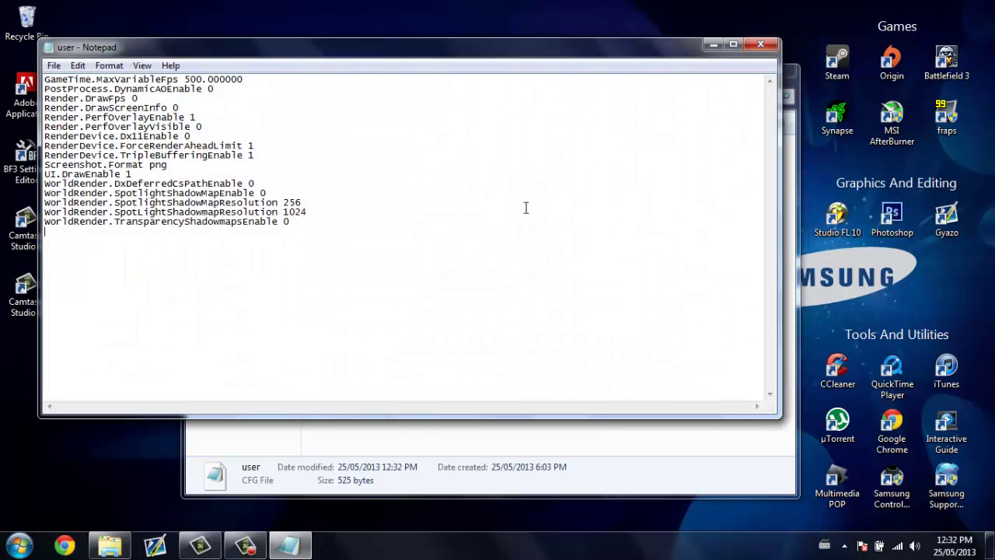
drag(526, 207, 47, 78)
click(298, 174)
click(762, 45)
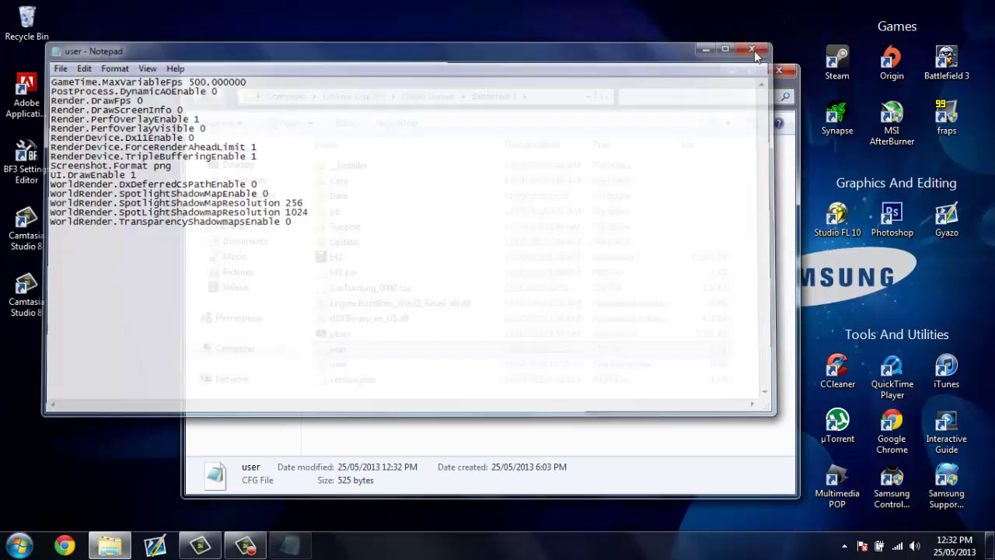
click(772, 69)
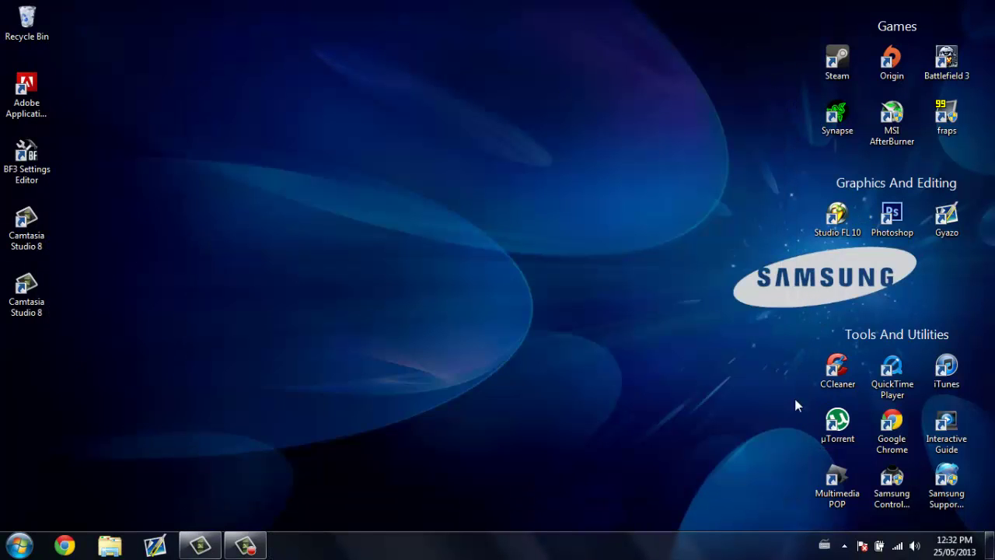
Step: Open the NVIDIA Control Panel from its notification area icon
click(844, 546)
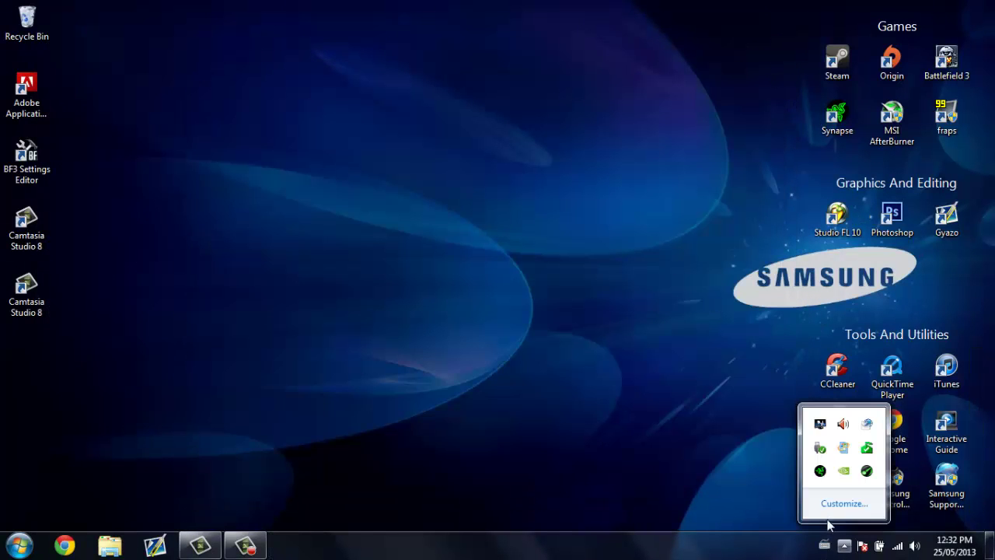
right_click(843, 475)
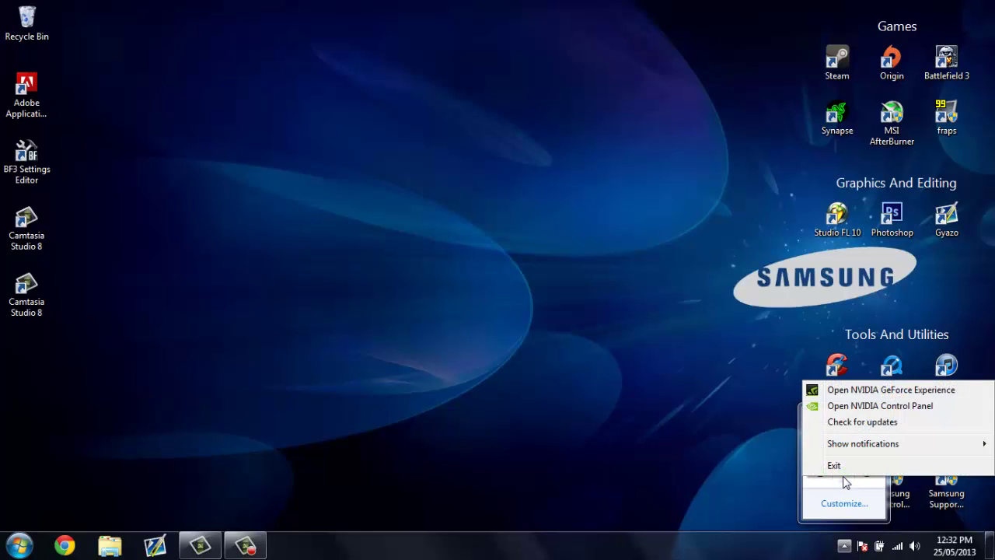
click(848, 410)
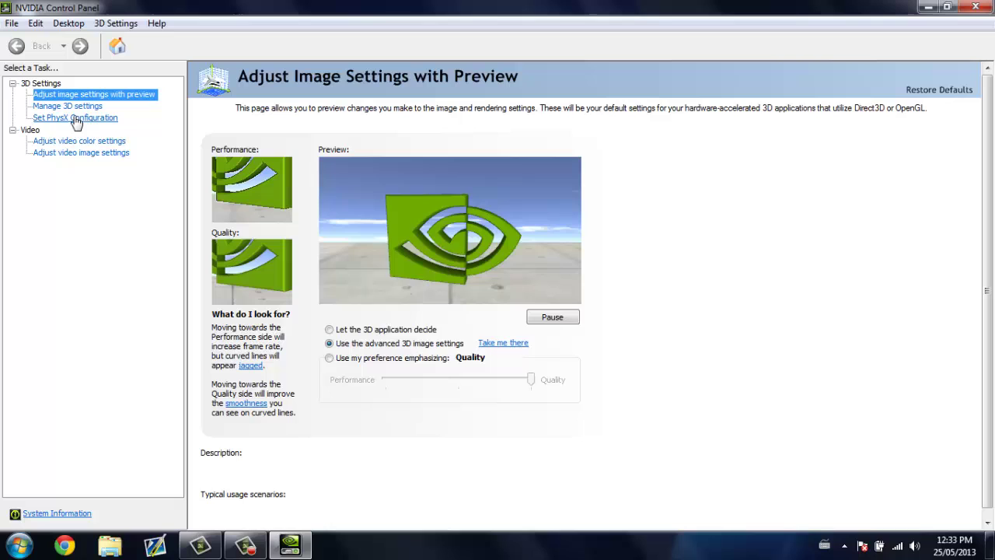
Step: In Manage 3D settings, set global Preferred graphics processor to High-performance NVIDIA processor, then cancel
click(78, 108)
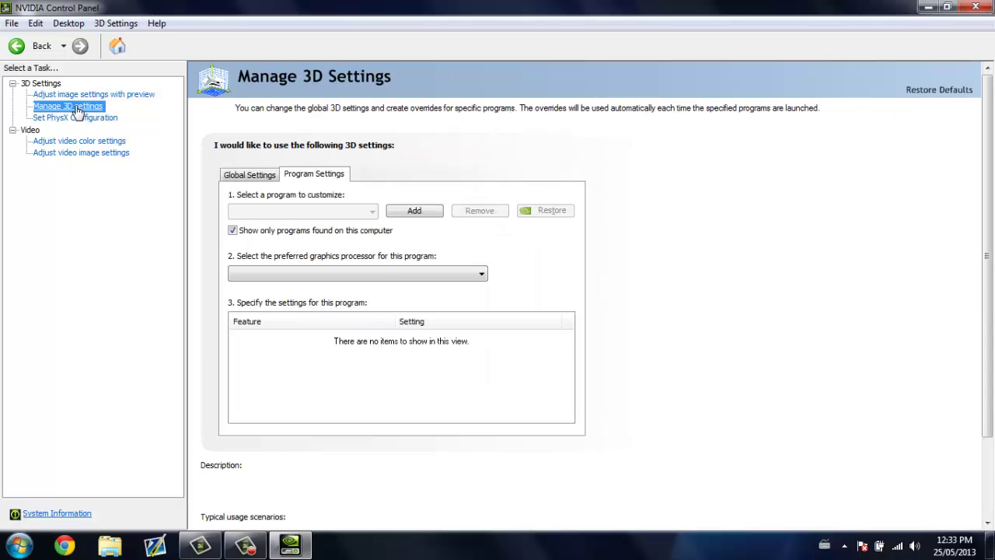
click(259, 177)
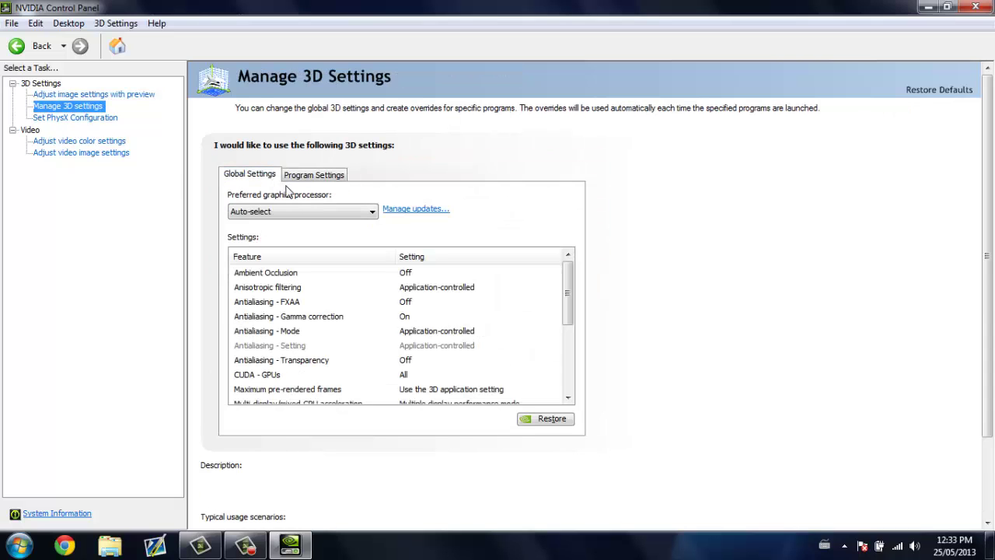
click(290, 220)
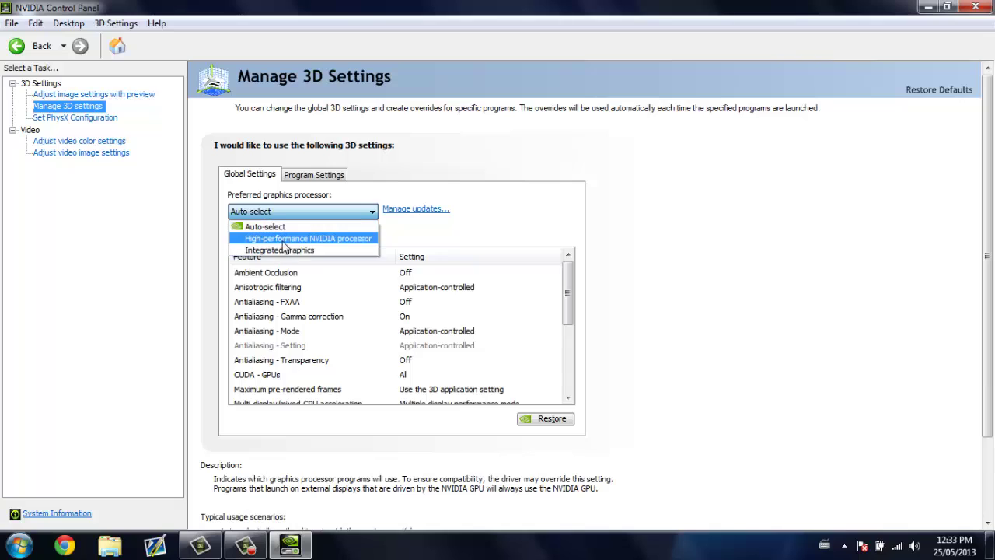
click(285, 240)
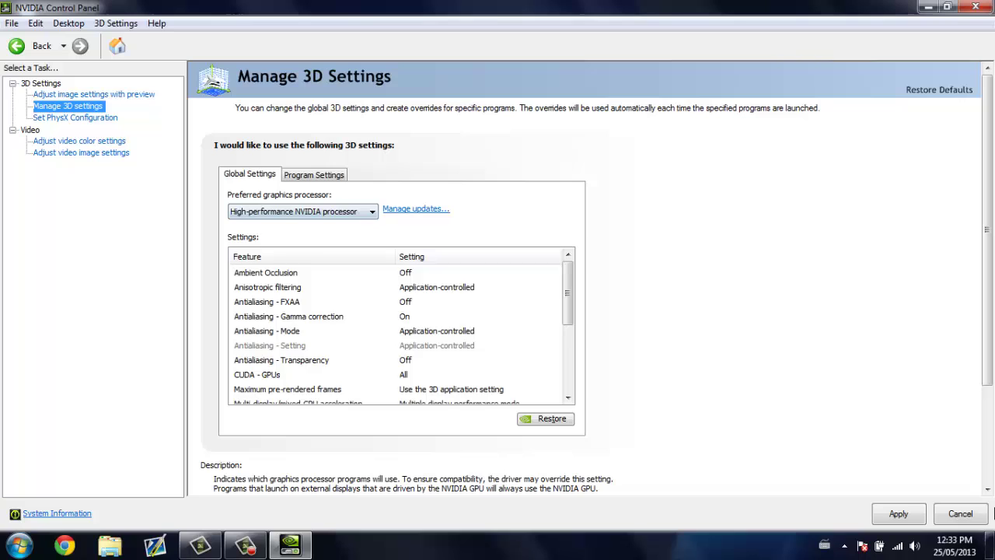
click(960, 516)
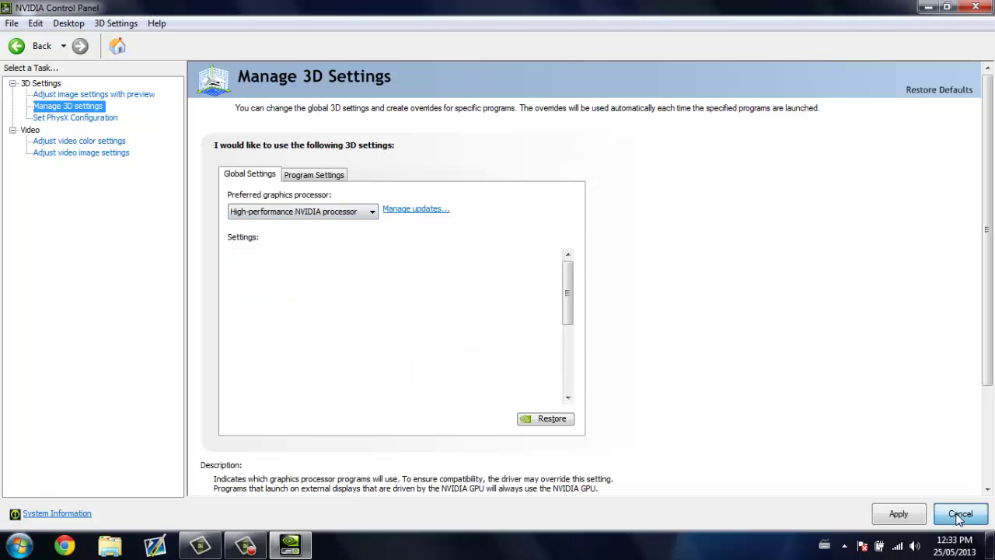
Step: On Program Settings, choose Battlefield 3 as the program to customize, adding nothing new
click(311, 174)
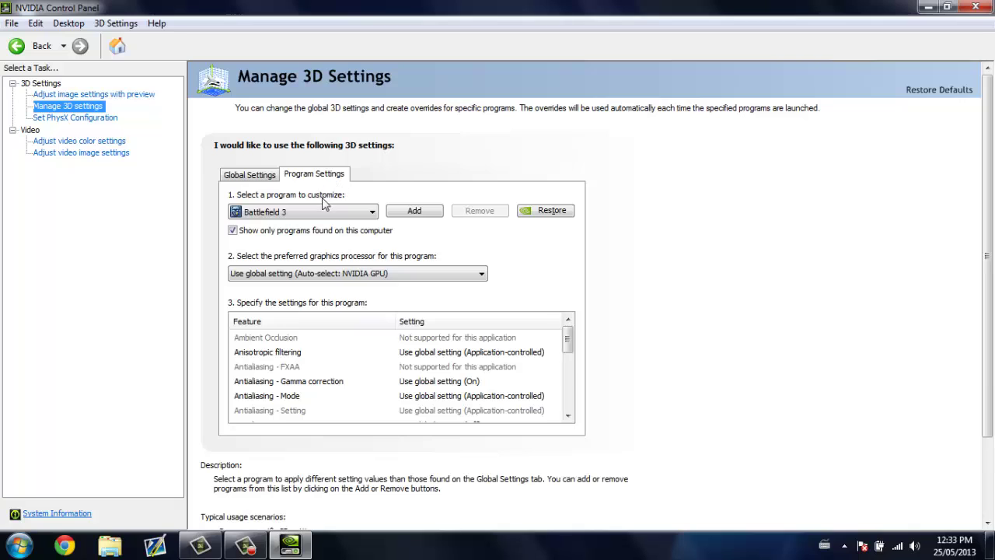
click(347, 212)
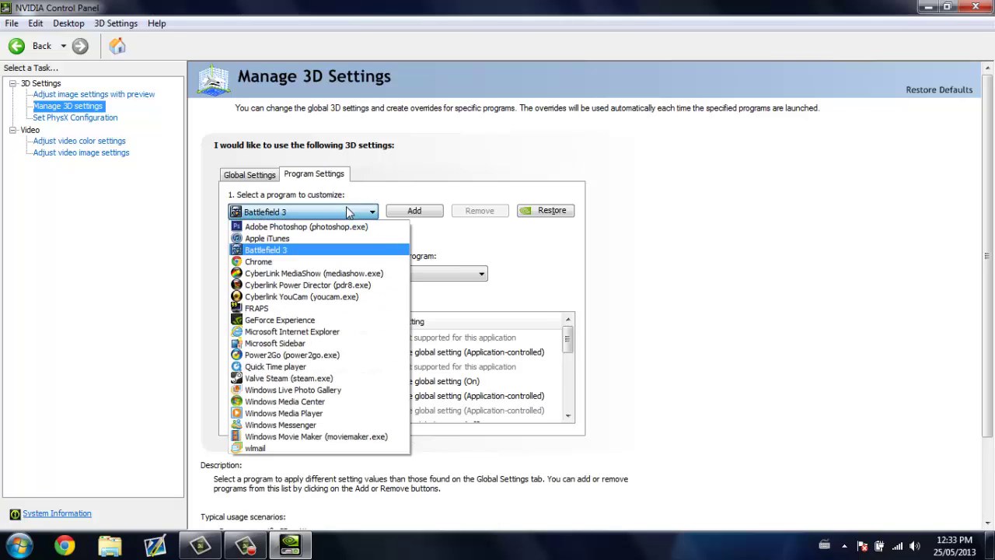
click(406, 168)
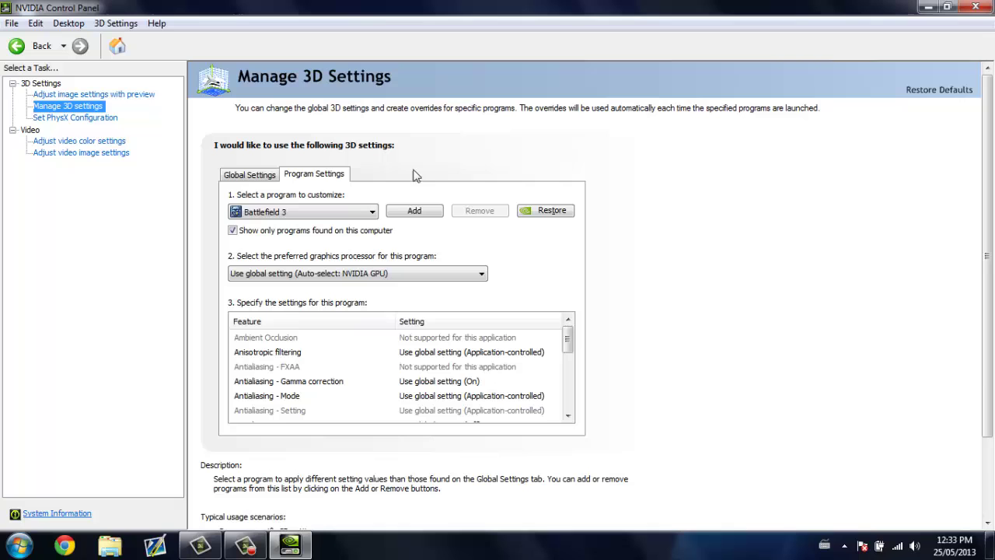
click(415, 210)
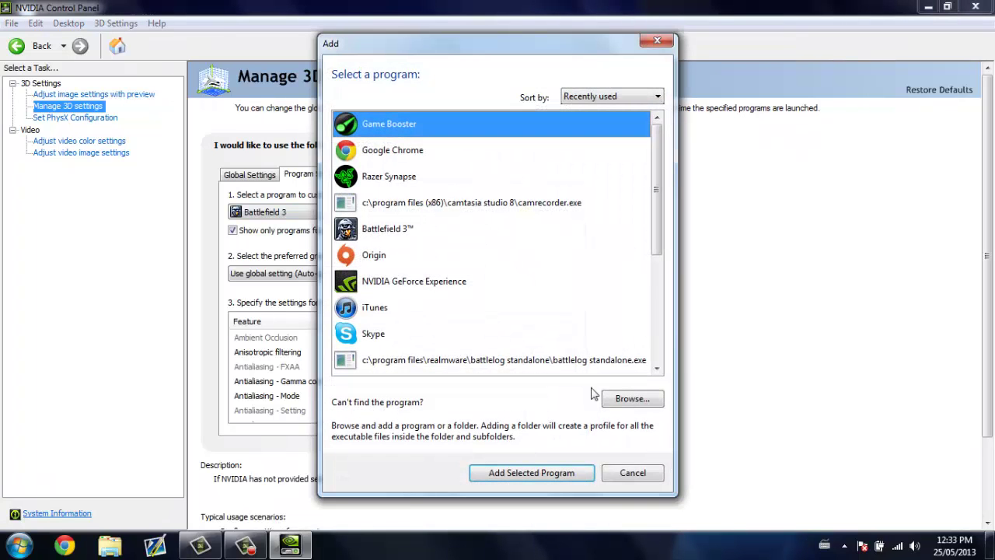
click(633, 473)
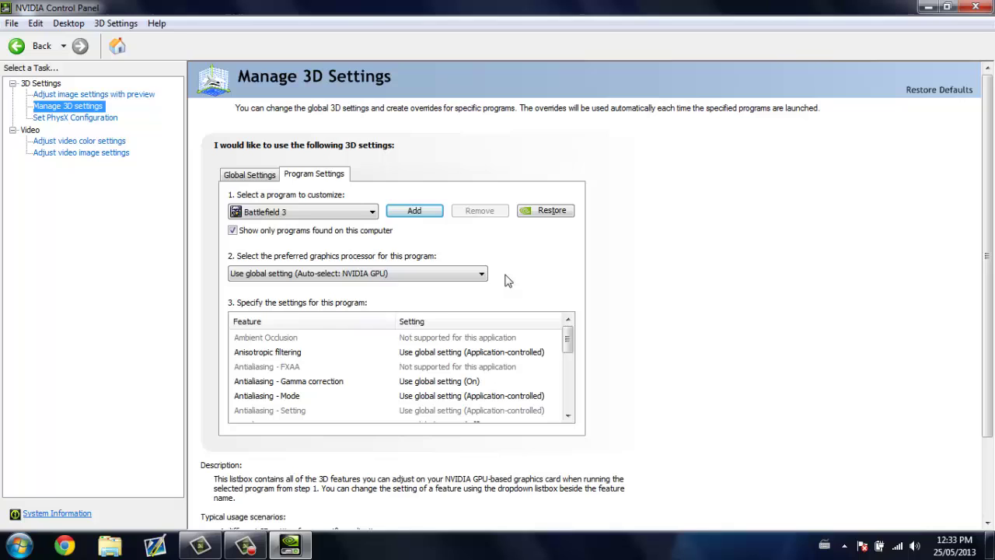
Step: Set Battlefield 3's preferred graphics processor to High-performance NVIDIA processor
click(469, 283)
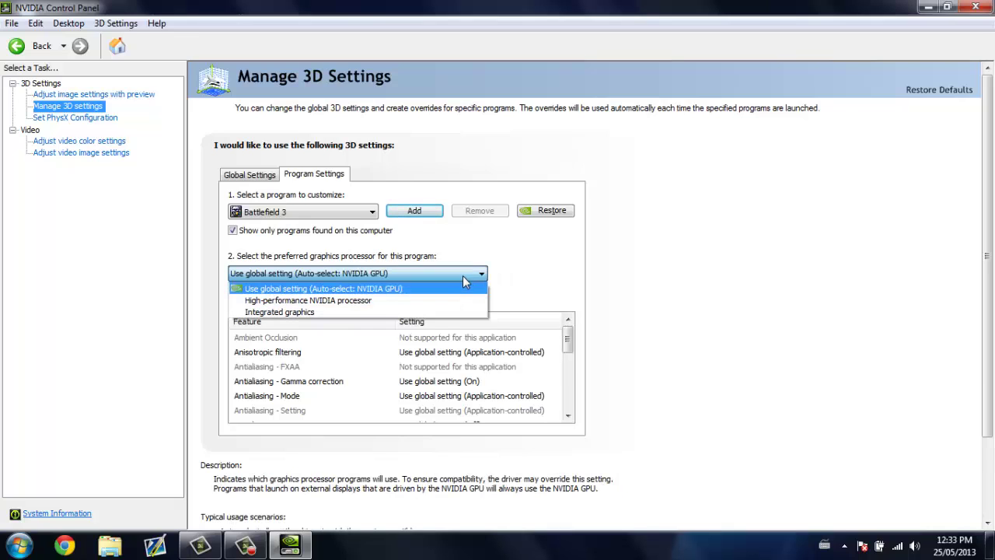
click(400, 303)
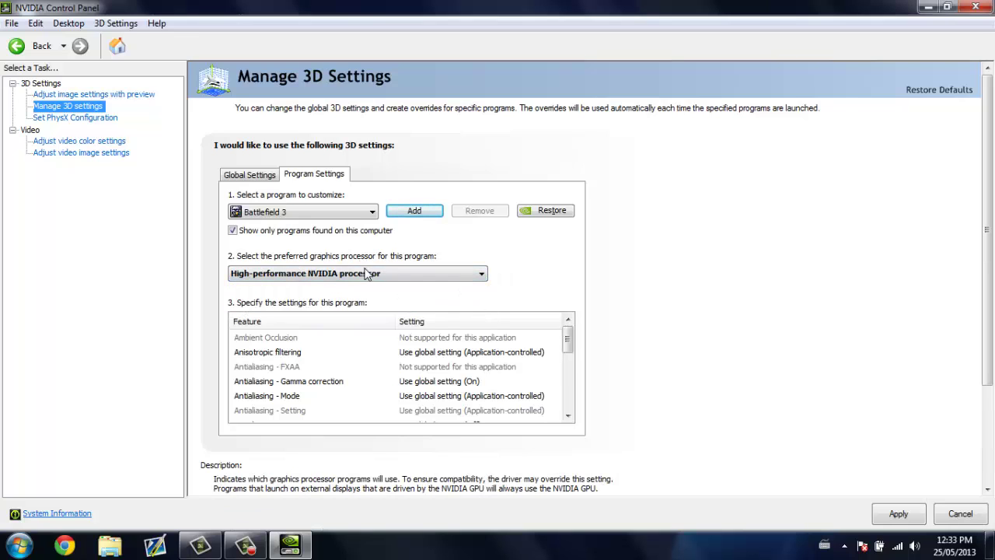
drag(568, 336, 579, 416)
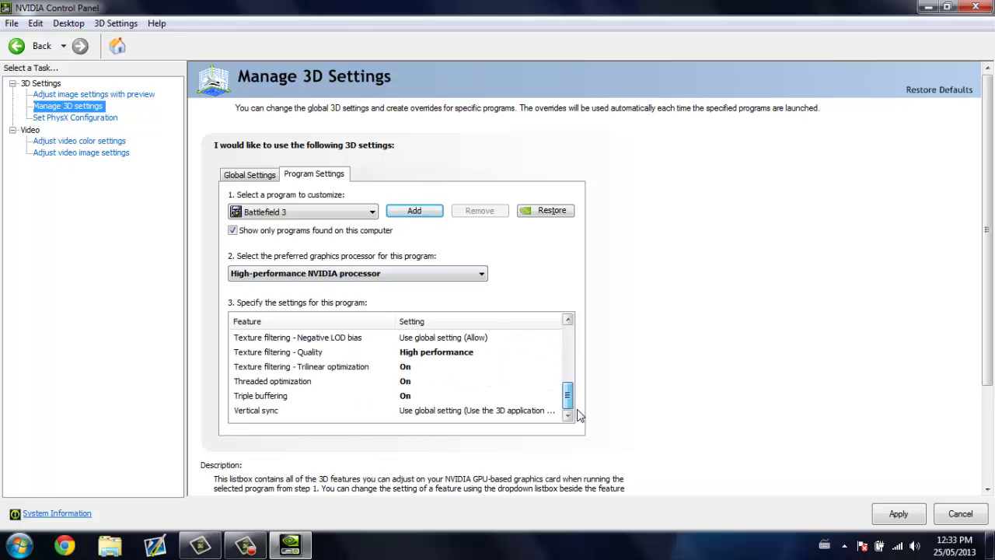
mouse_move(371, 398)
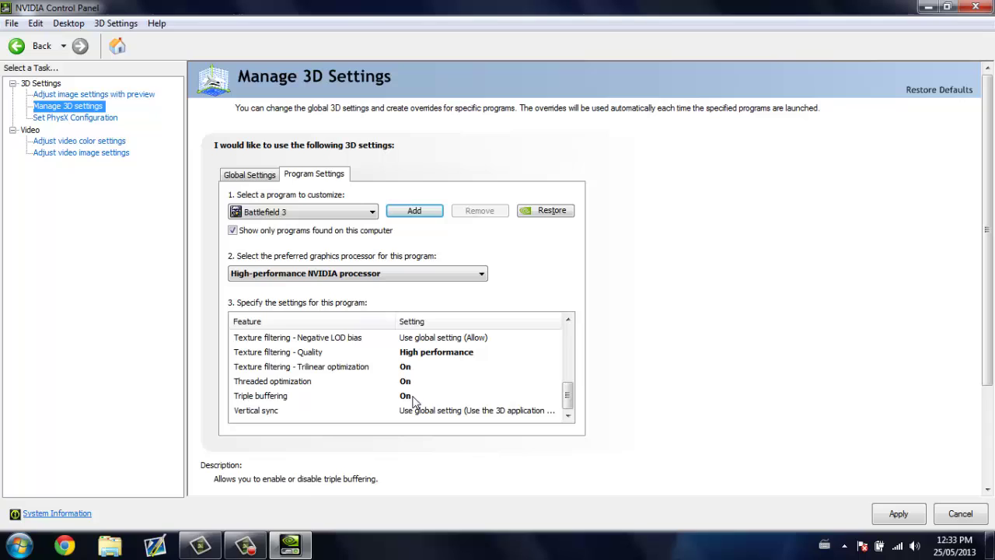
mouse_move(411, 387)
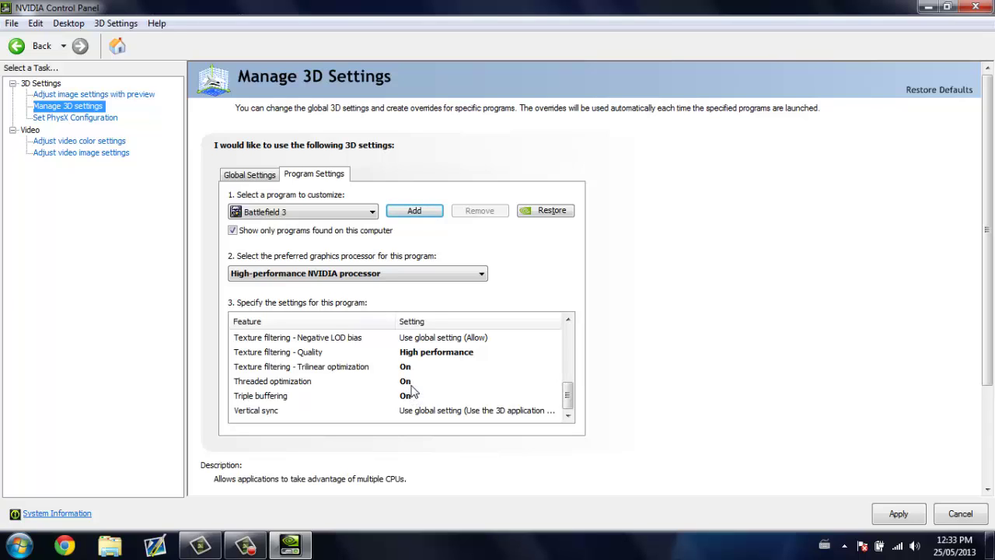
key(Up)
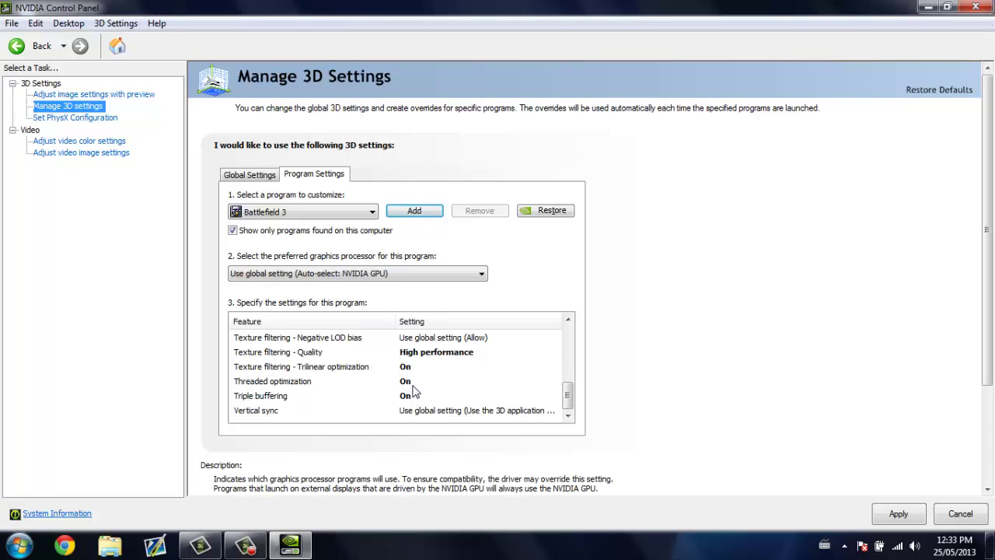
key(Down)
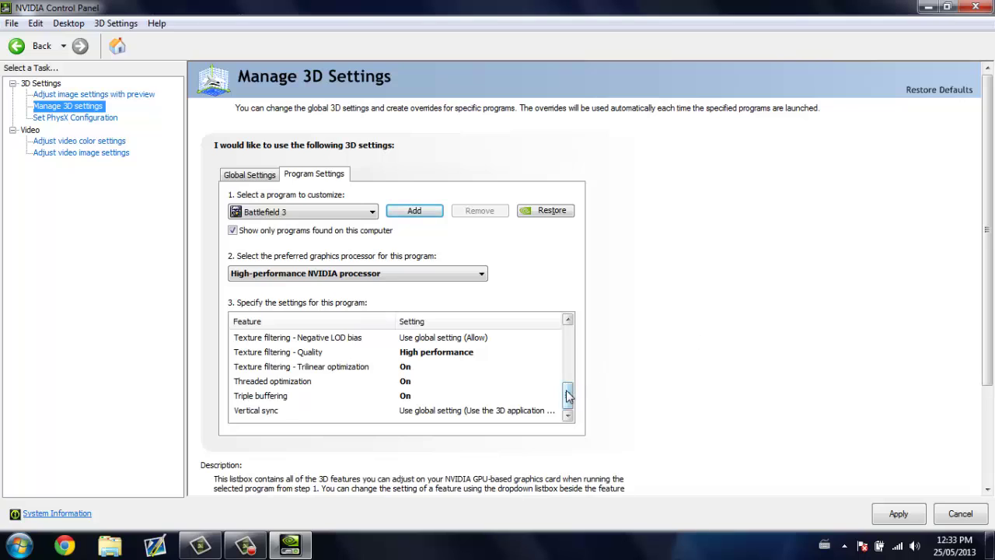
Step: Review texture filtering: Trilinear optimization stays On, Texture filtering - Quality stays High performance
scroll(568, 396, up, 1)
mouse_move(333, 386)
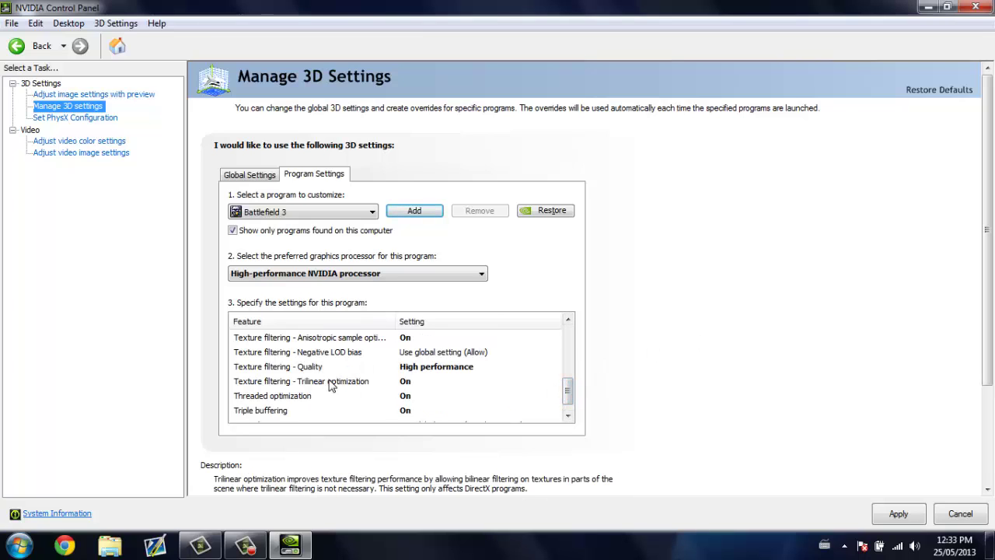
click(408, 383)
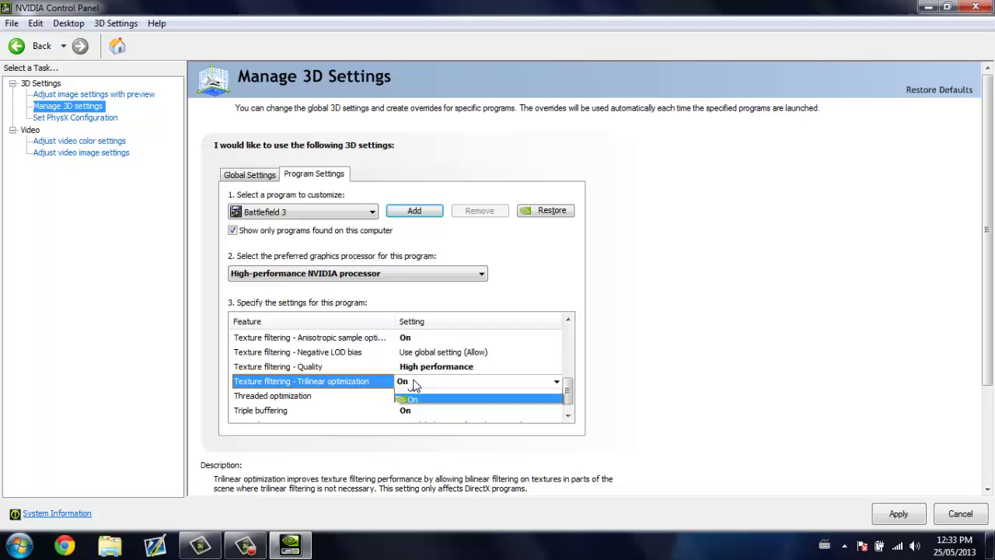
click(421, 384)
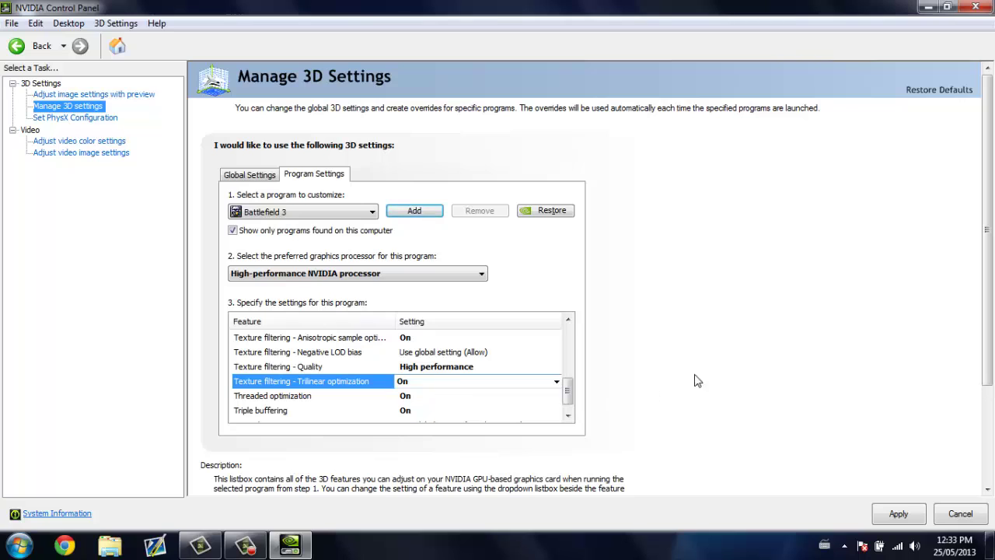
click(438, 370)
click(438, 370)
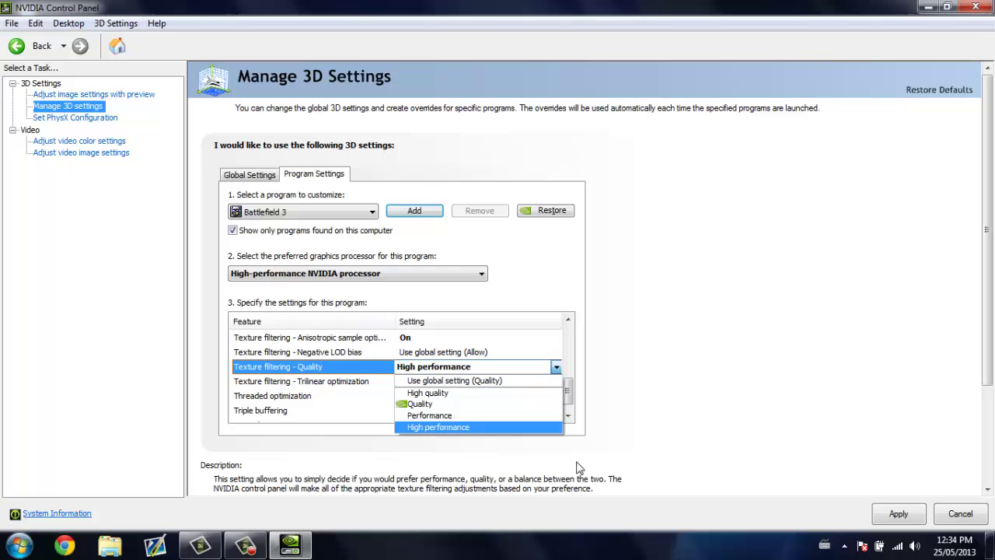
click(735, 406)
scroll(525, 356, up, 1)
scroll(529, 372, down, 3)
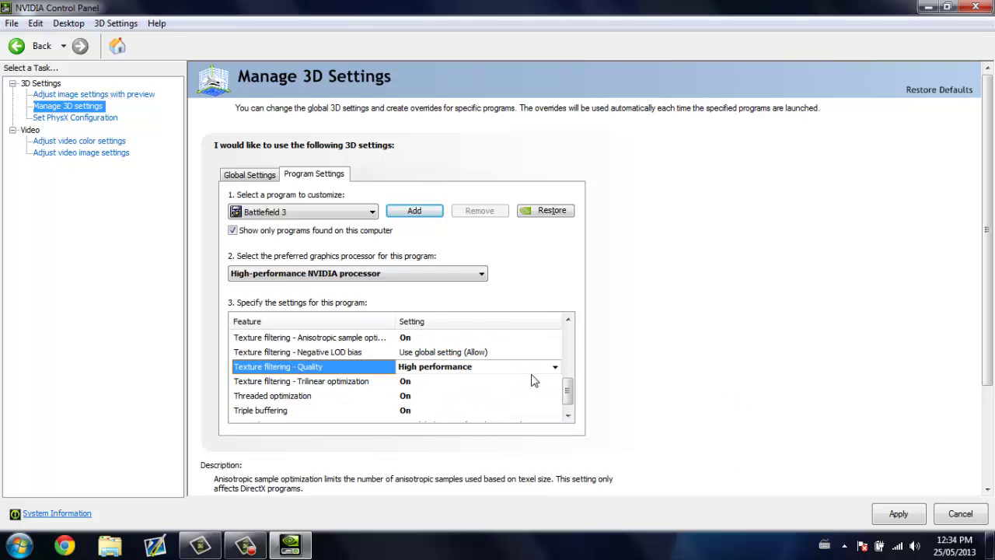
drag(568, 401, 567, 388)
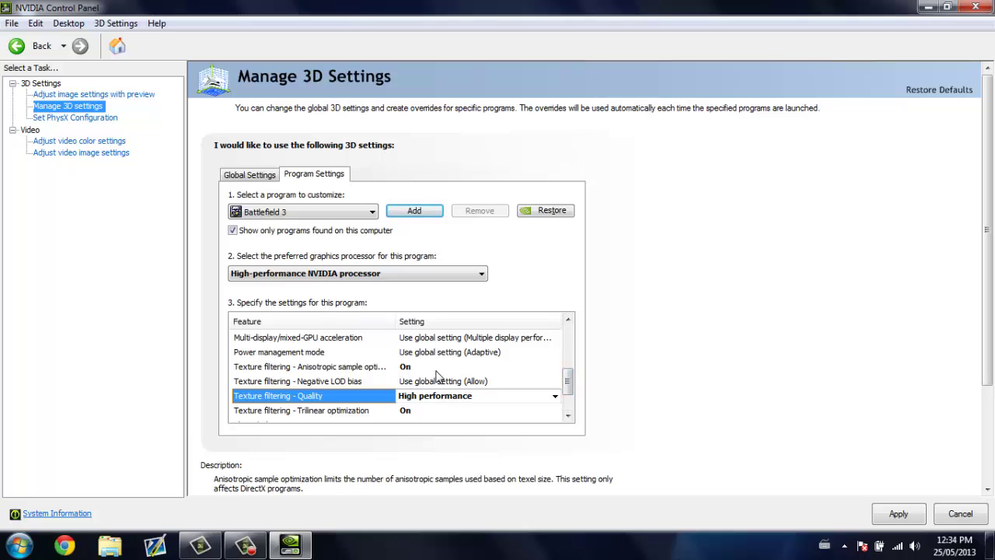
drag(566, 389, 568, 338)
Step: Cancel the pending Battlefield 3 changes and close NVIDIA Control Panel
click(984, 519)
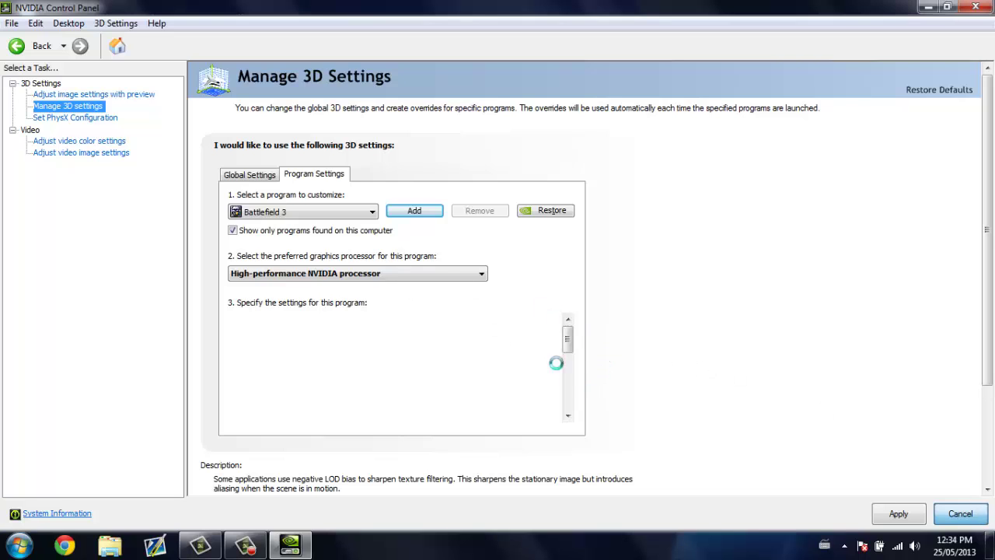
mouse_move(565, 343)
mouse_down()
mouse_move(577, 403)
mouse_move(567, 378)
mouse_move(568, 400)
mouse_move(569, 331)
mouse_up()
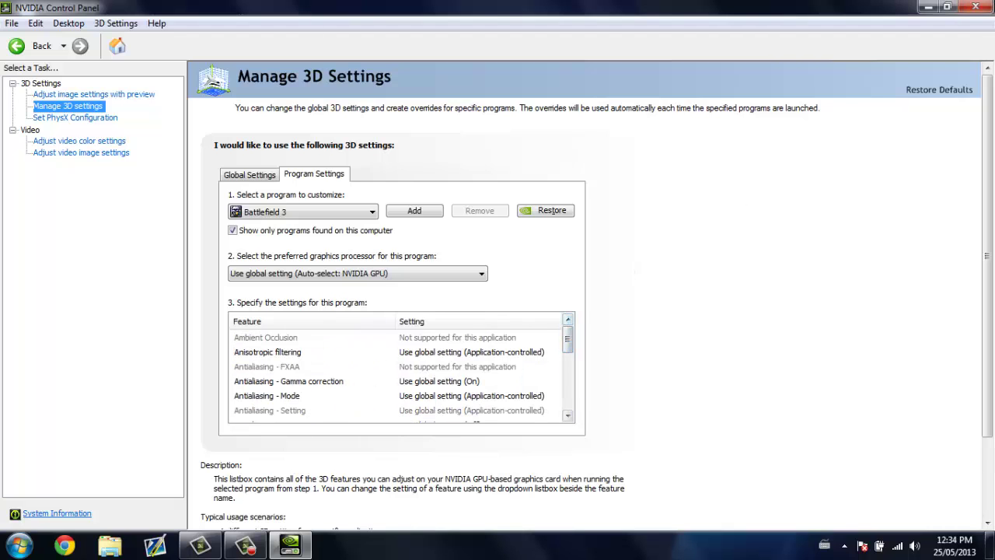
click(975, 7)
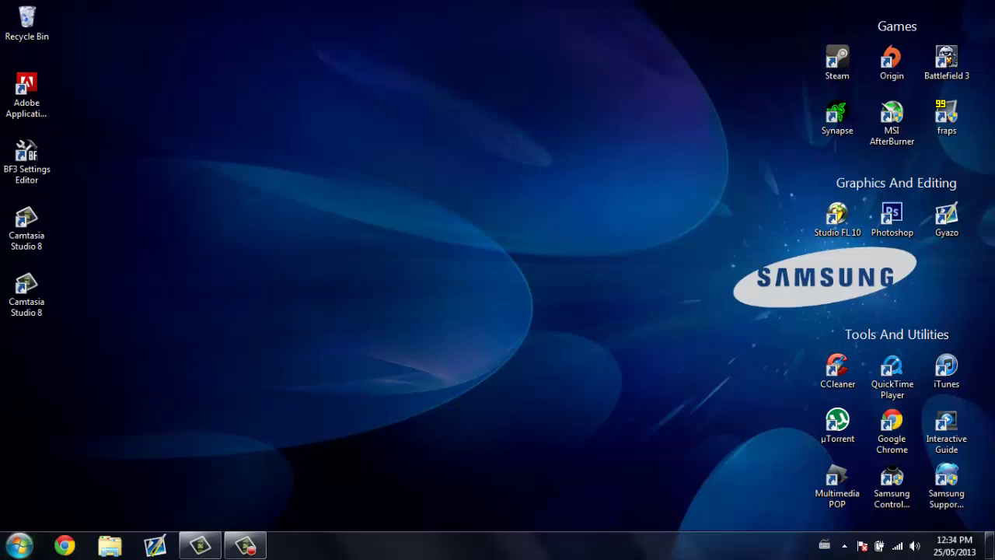
Step: Open the Start menu's shutdown options, then dismiss the menu without restarting
key(super)
click(269, 509)
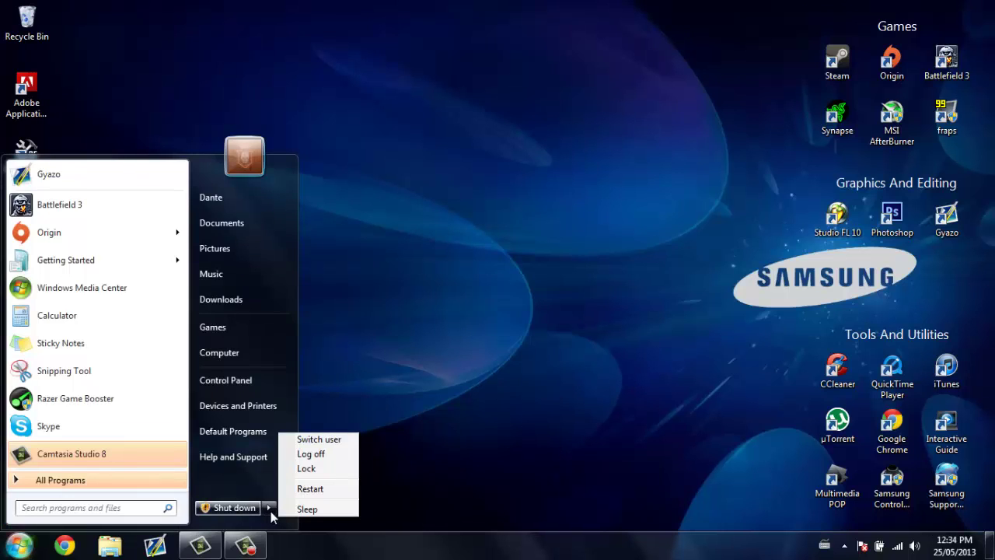
click(505, 220)
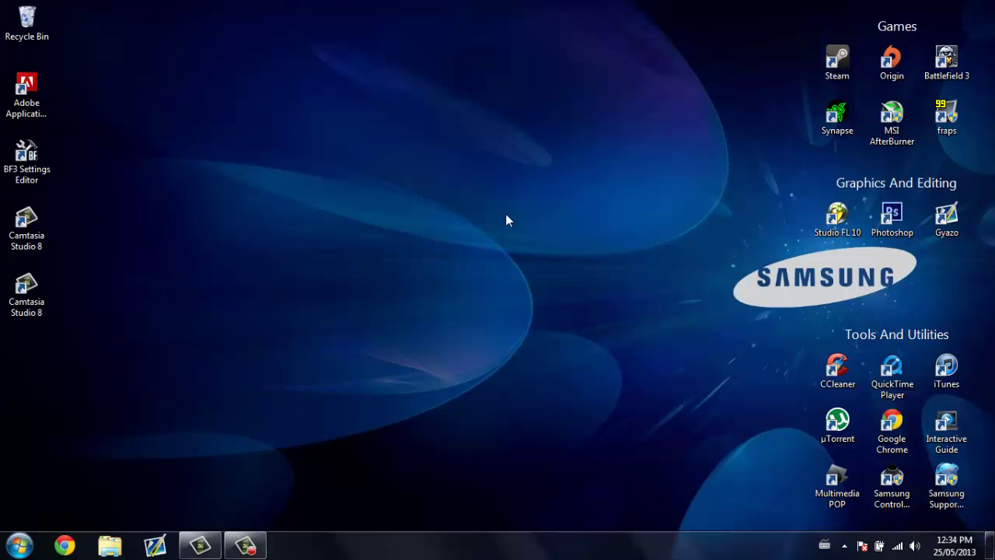
Step: Launch Battlefield 3 from the desktop and scroll through Battlelog's multiplayer server list
double_click(947, 58)
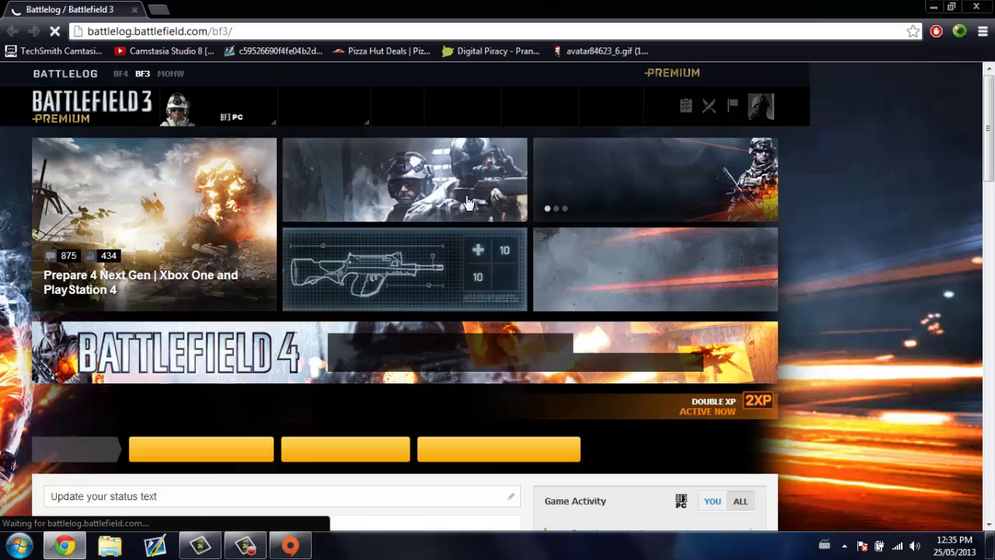
click(319, 114)
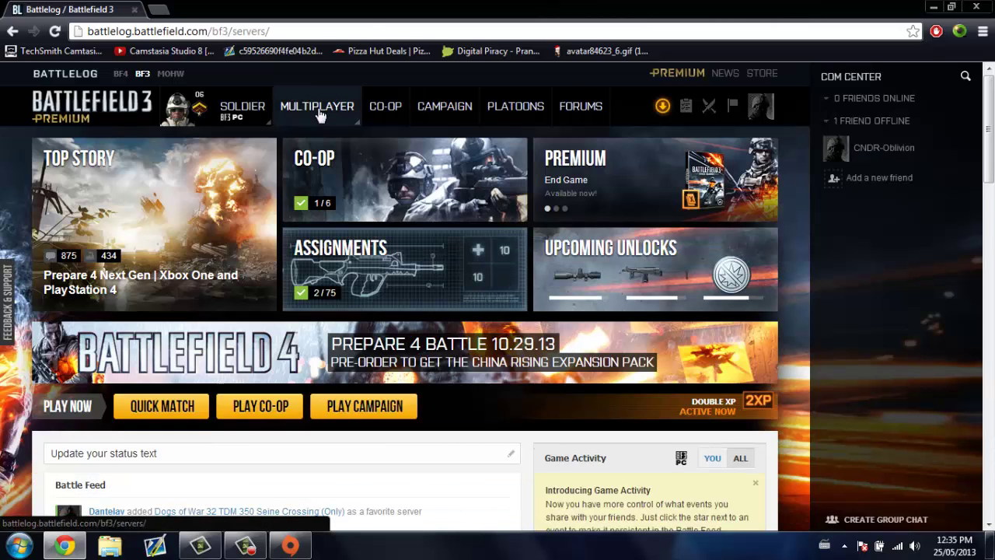
scroll(447, 315, down, 5)
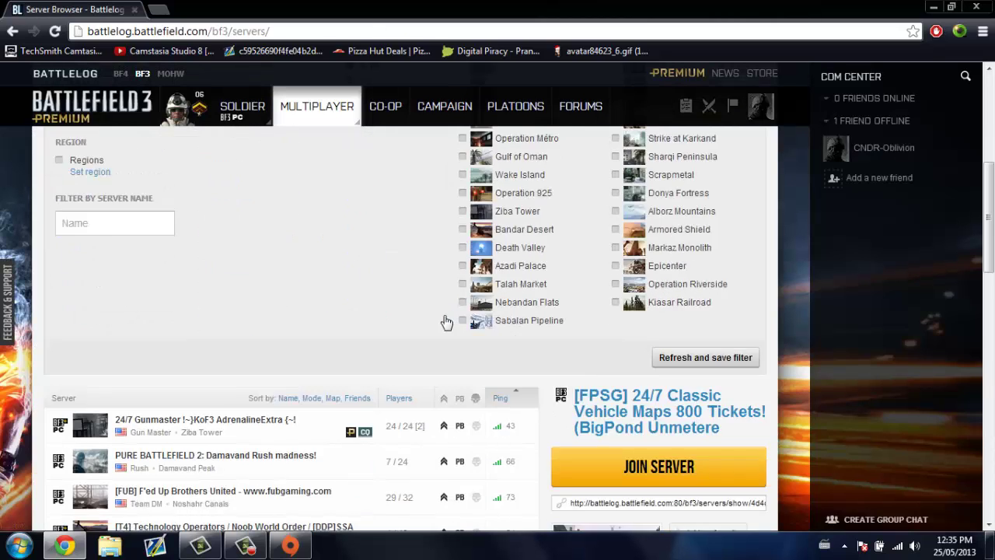
scroll(322, 173, down, 8)
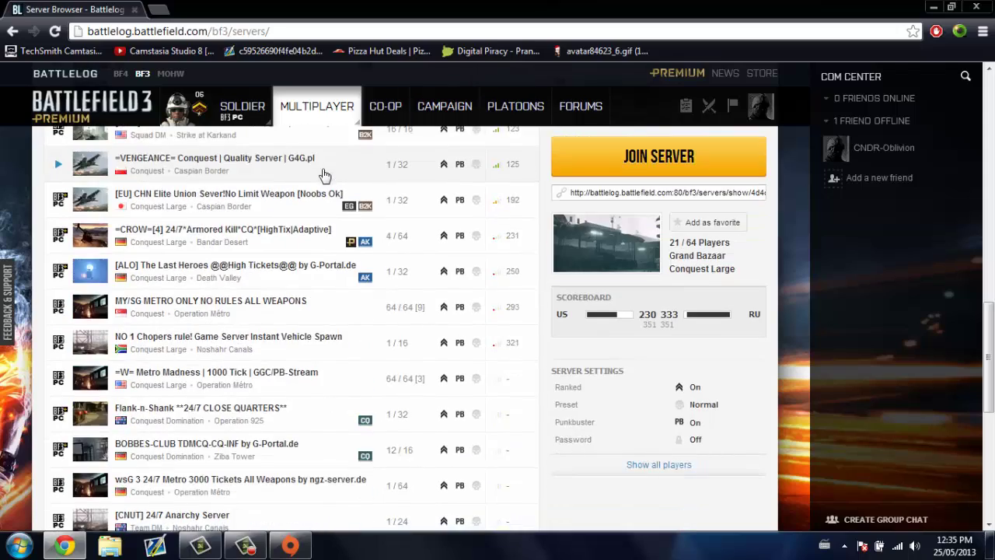
scroll(382, 306, up, 3)
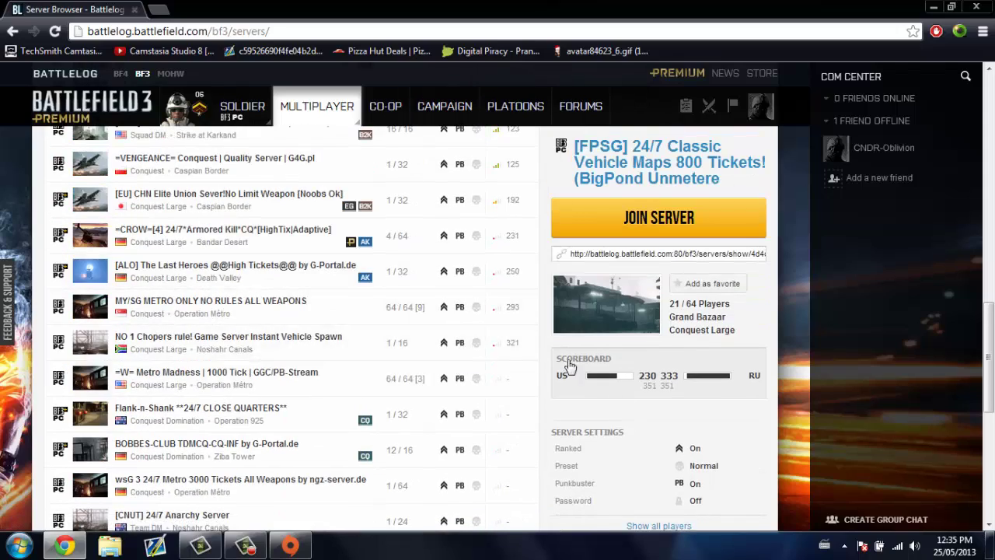
scroll(471, 349, up, 7)
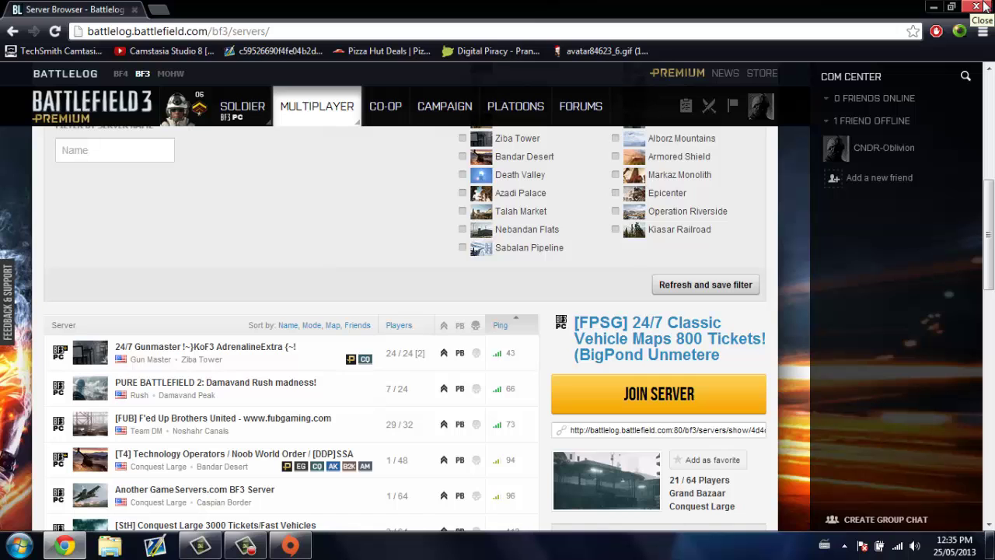
Step: Close the Battlelog browser, then inspect and close the Downloads folder and Recycle Bin
click(985, 7)
click(18, 545)
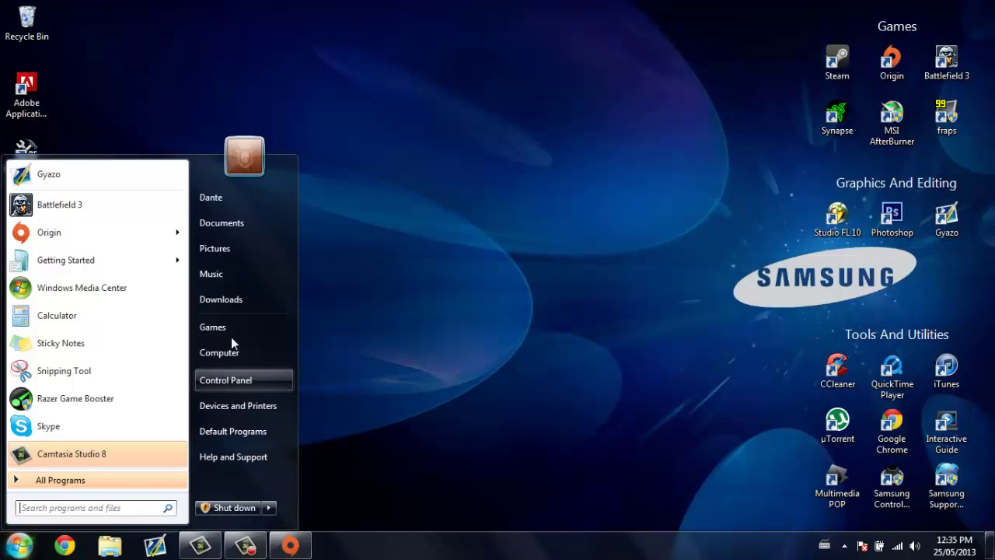
click(243, 314)
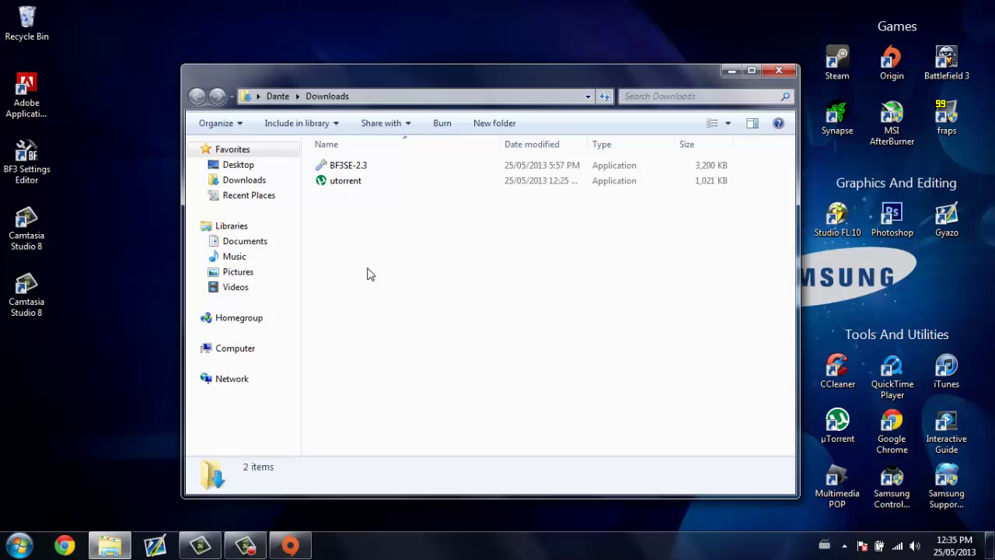
click(777, 72)
double_click(27, 17)
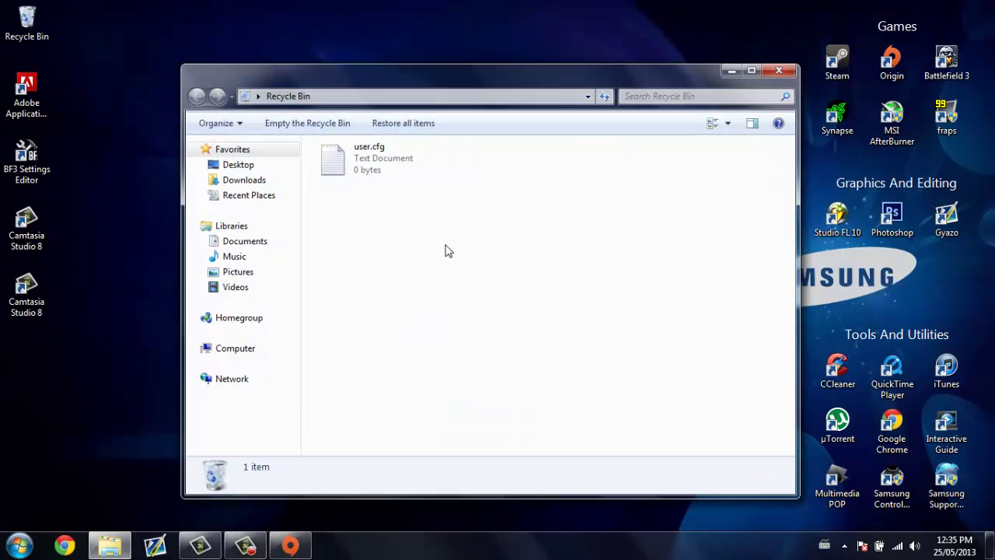
click(777, 72)
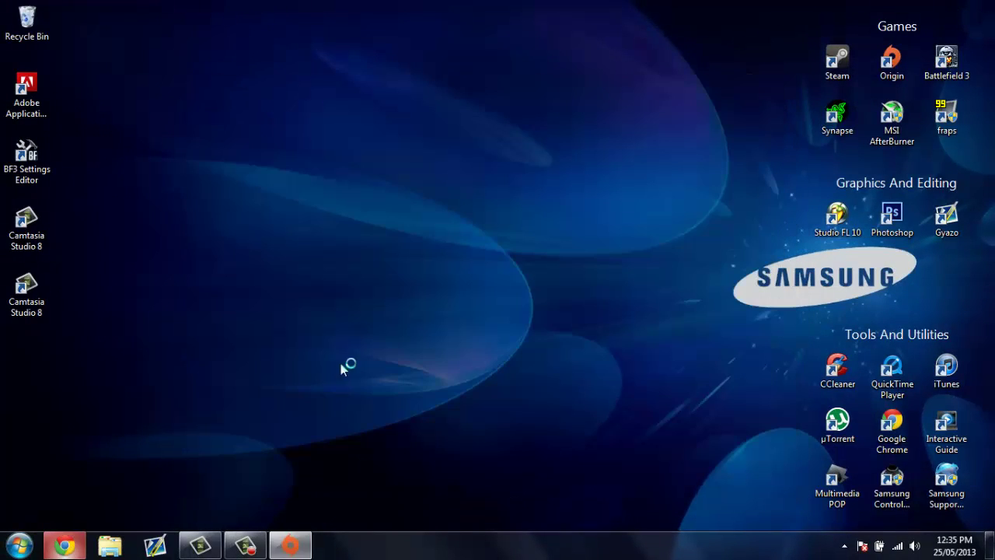
Step: Reopen Google Chrome and go to its Downloads page
click(65, 544)
click(983, 31)
click(751, 334)
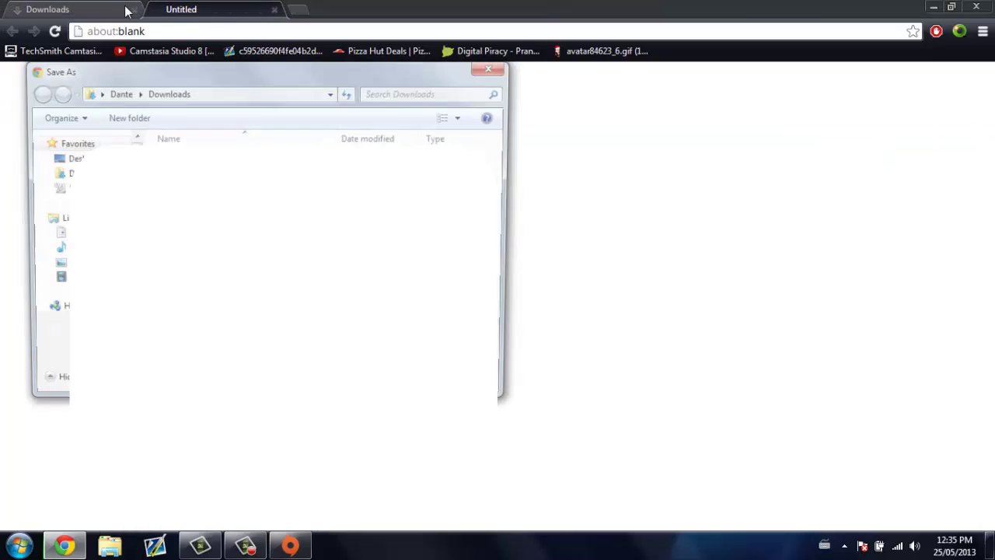
Step: Save the download to Downloads and open the finished Leatrix_Latency_Fix_3.00.zip in WinRAR
key(Return)
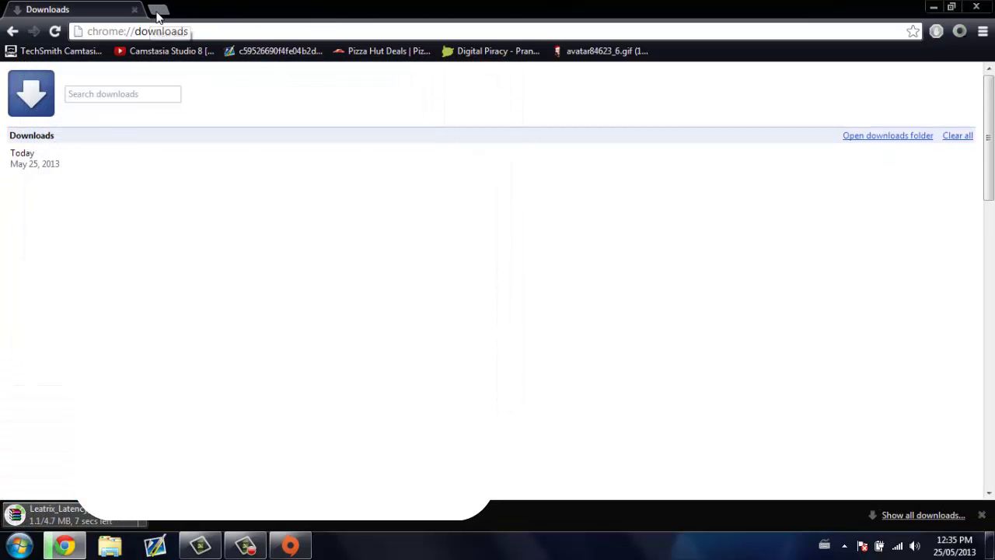
click(156, 10)
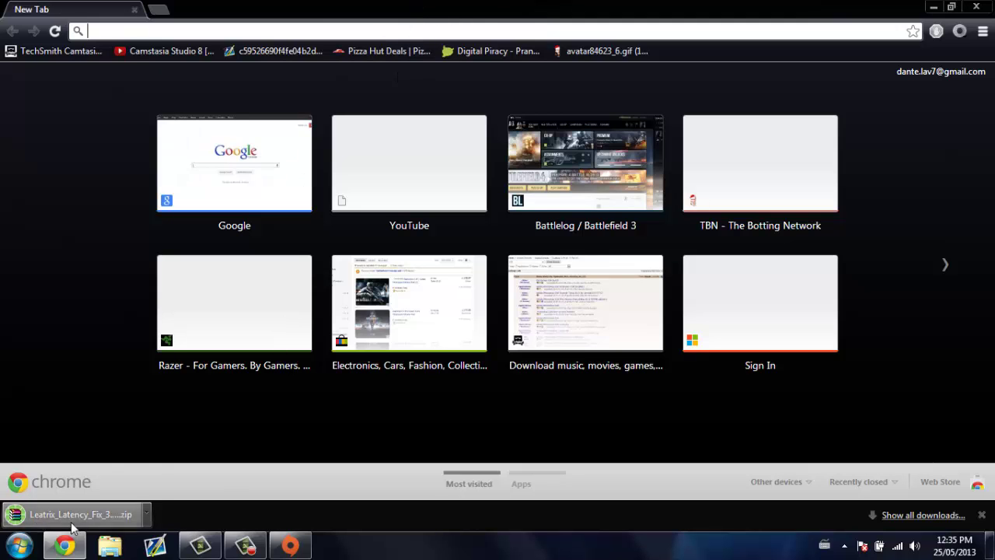
click(73, 515)
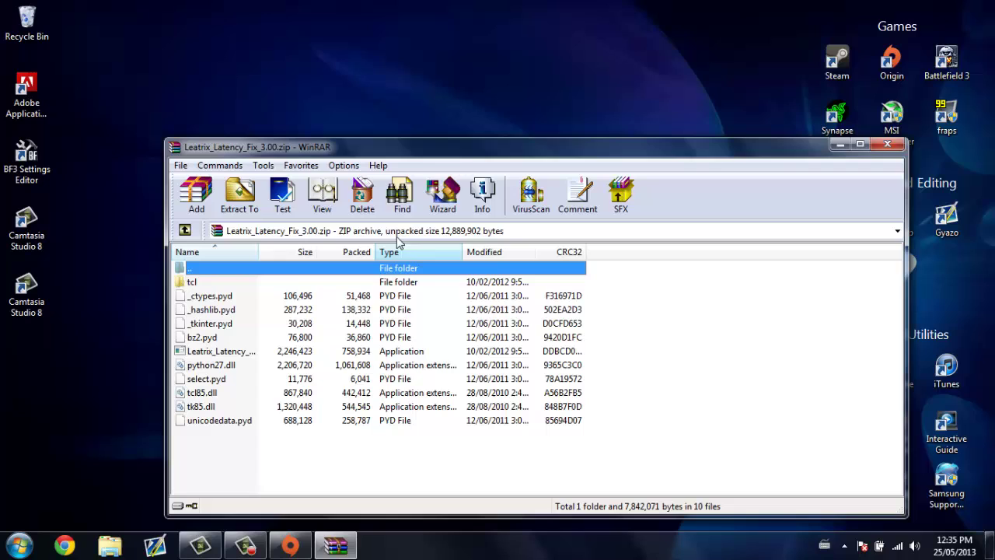
Step: Maximize WinRAR, run Leatrix Latency Fix from the archive to install it, then close it
drag(351, 147, 327, 1)
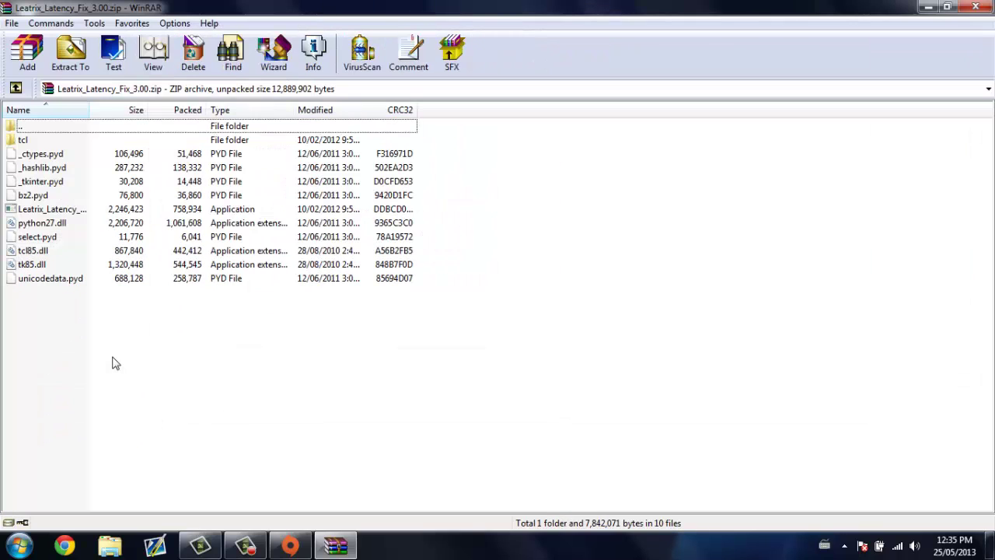
drag(114, 362, 140, 425)
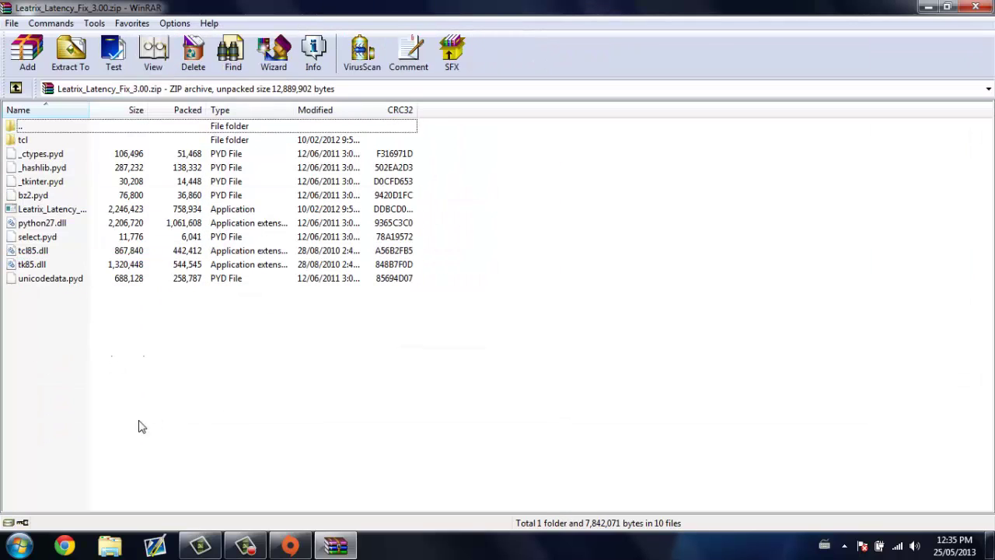
double_click(63, 211)
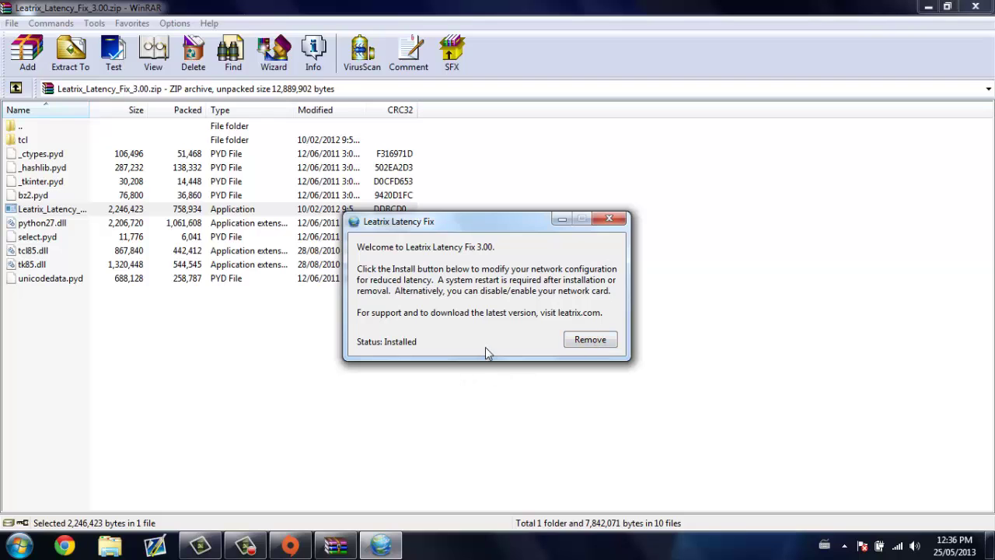
click(601, 218)
Step: Close WinRAR, dismiss the Start menu, and restore the Camtasia Recorder window
key(alt+F4)
key(super)
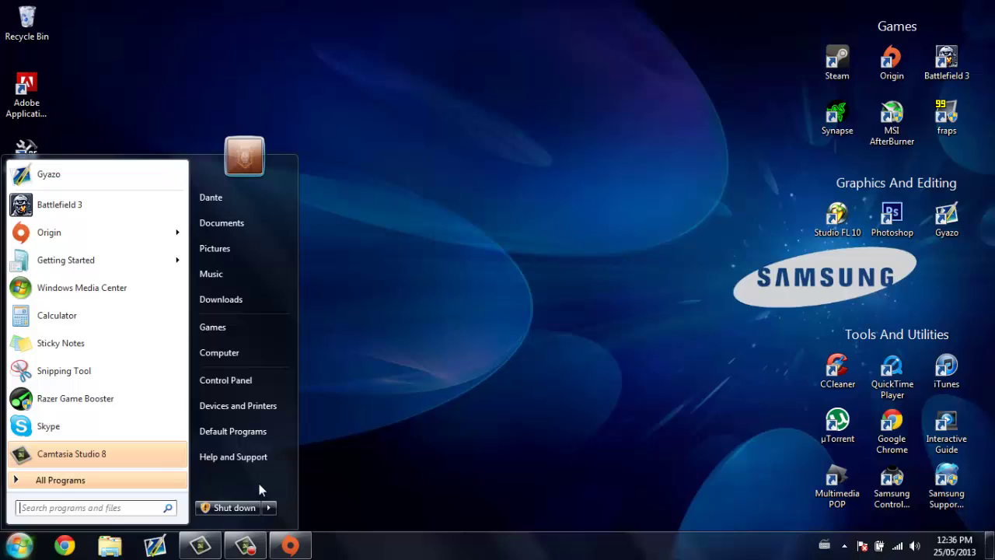
click(390, 481)
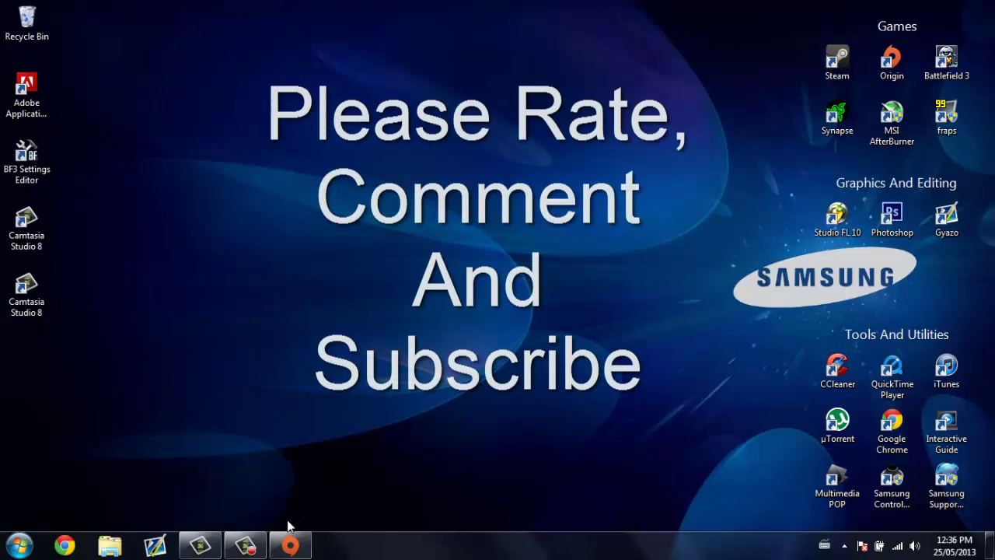
click(250, 541)
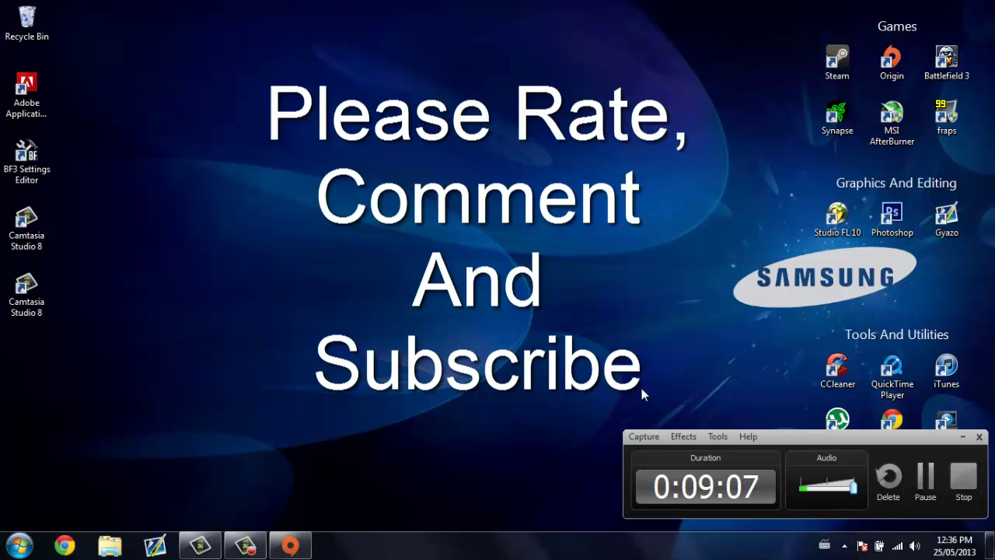
click(20, 545)
click(65, 511)
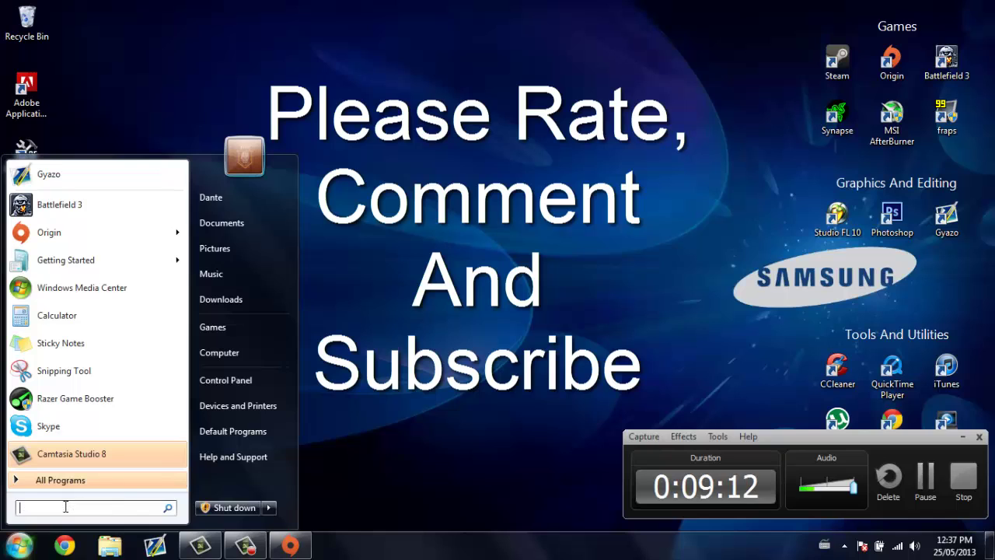
text(amd)
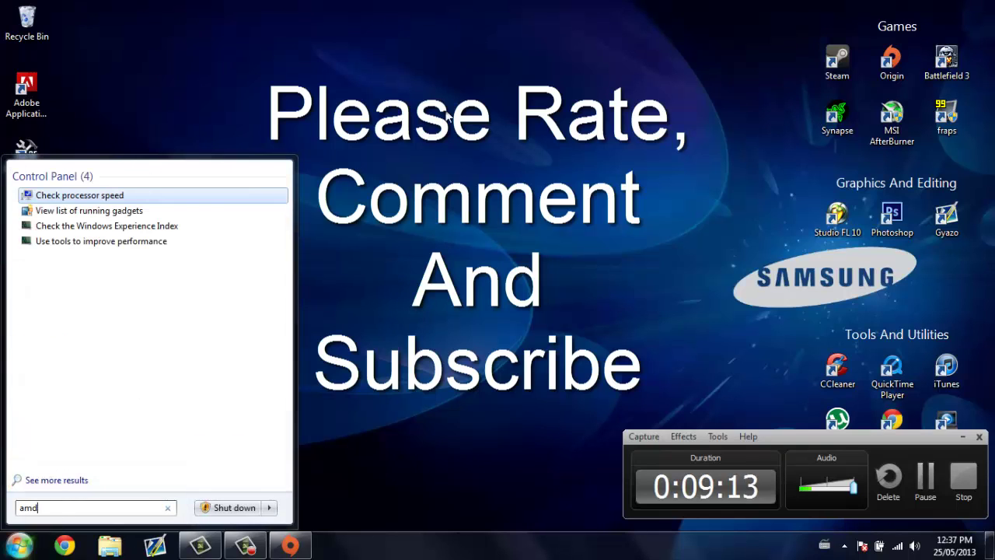
click(447, 115)
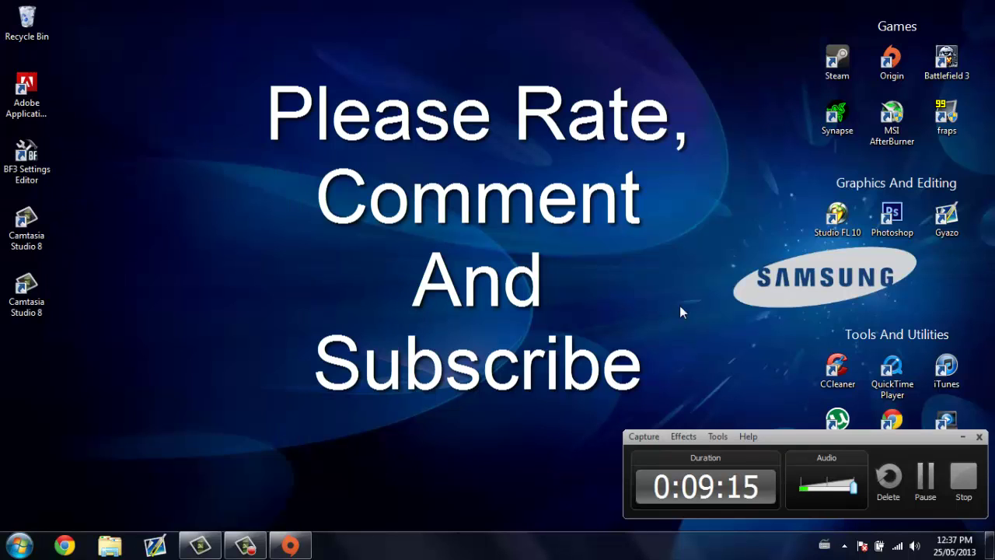
click(781, 437)
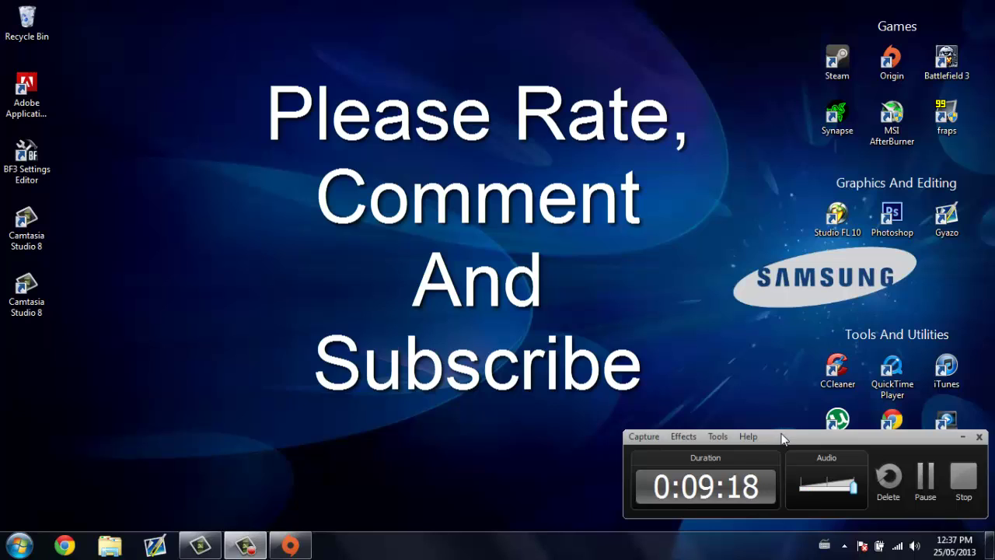